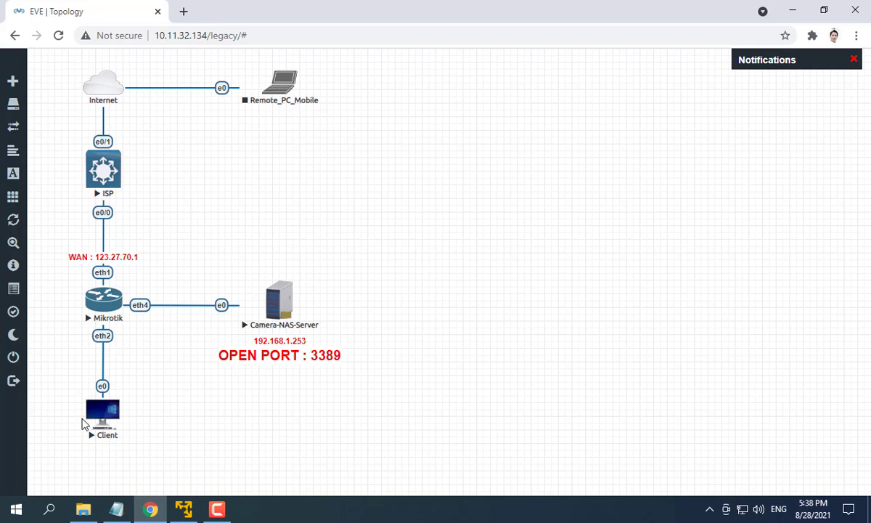
- Open the Client machine's console from the network topology and bring up the router's IP firewall address lists
click(89, 404)
click(460, 133)
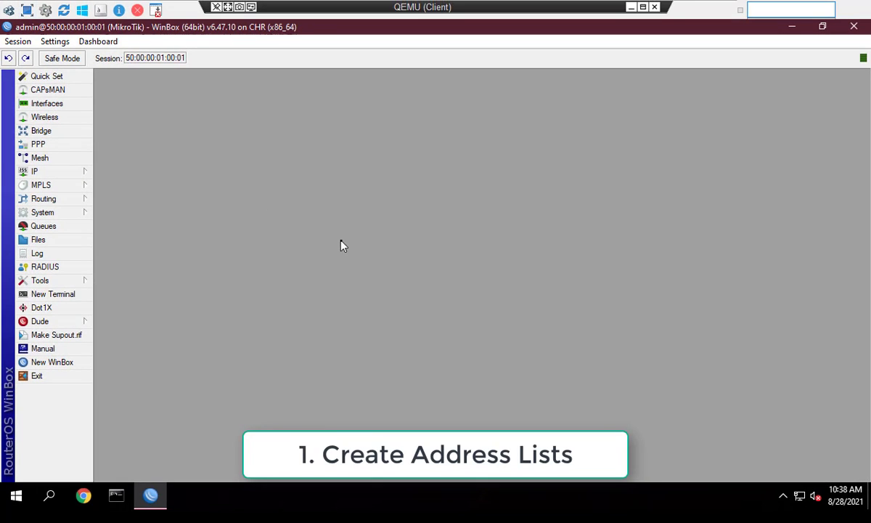
click(46, 173)
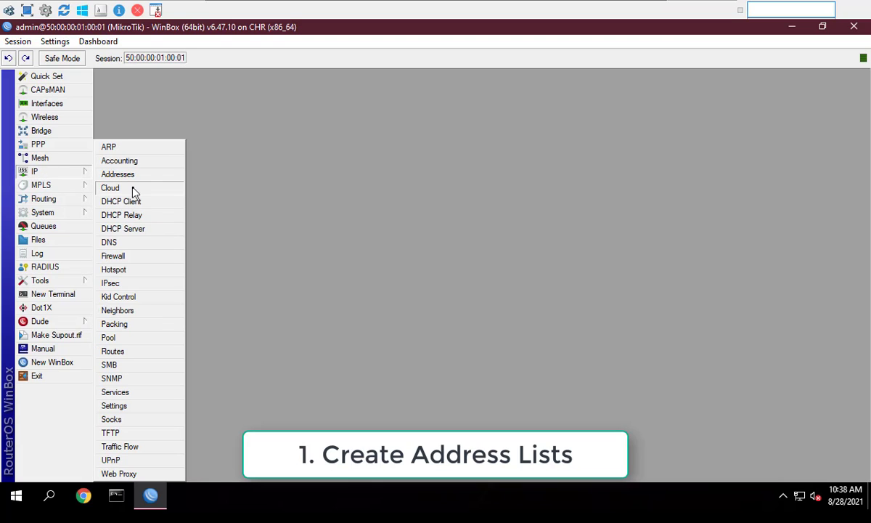
click(136, 256)
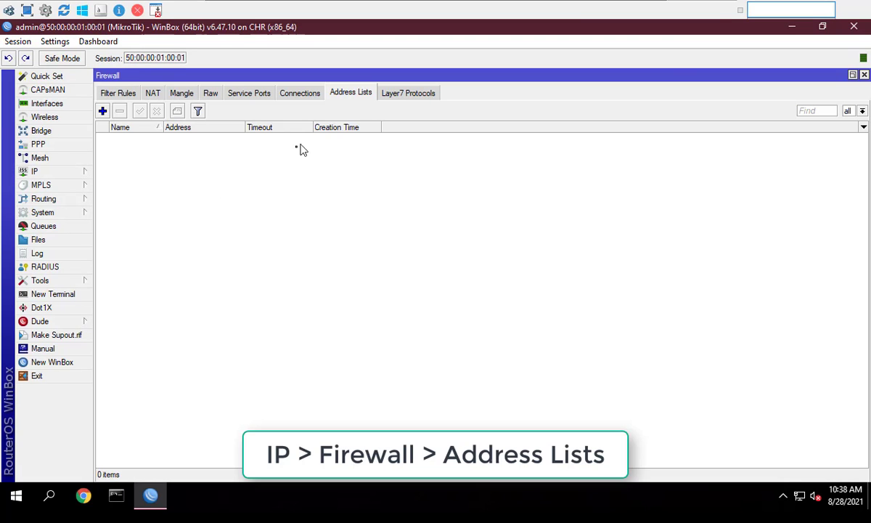
- Start a firewall address list entry named LAN, using bridgeLAN's network 192.168.1.0 from the router's IP addresses as its address
click(103, 112)
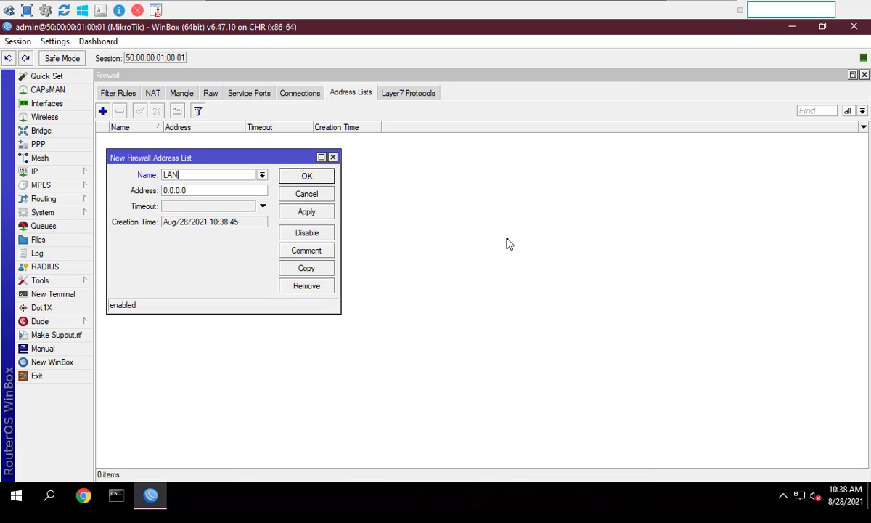
drag(240, 190, 154, 190)
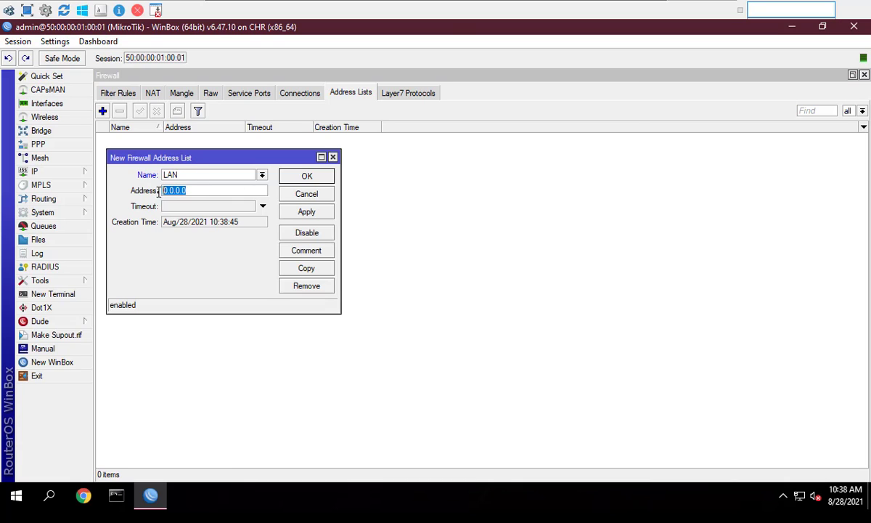
click(69, 171)
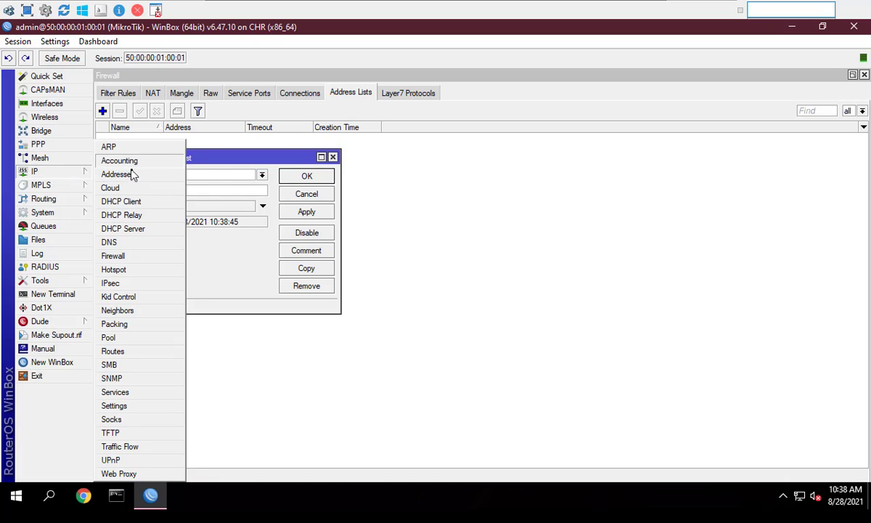
click(131, 173)
double_click(623, 196)
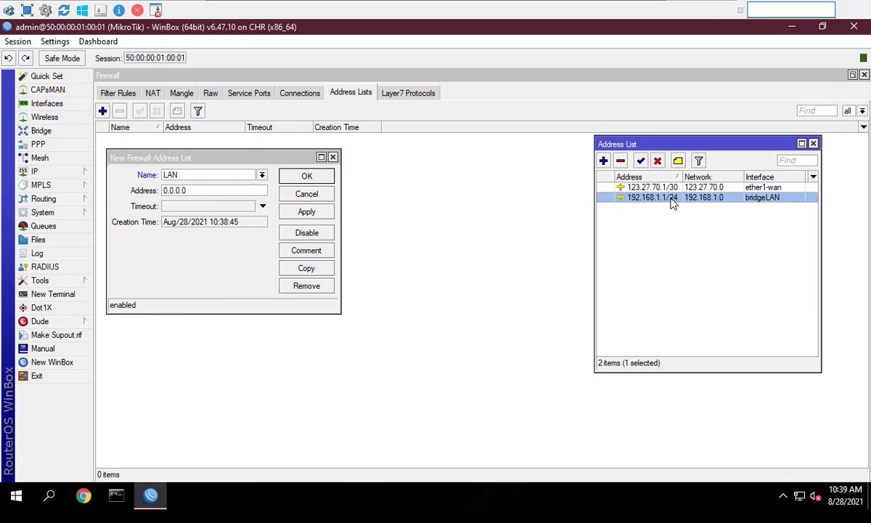
key(Tab)
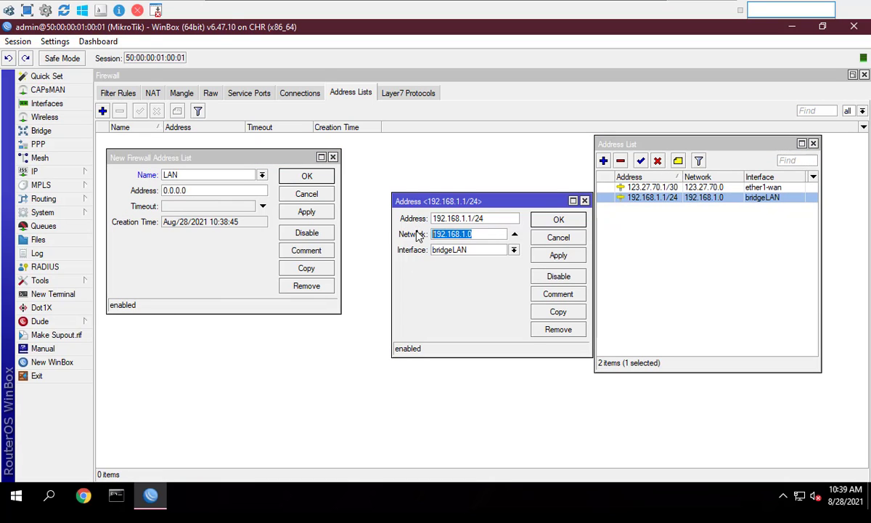
key(ctrl+c)
click(218, 190)
key(ctrl+v)
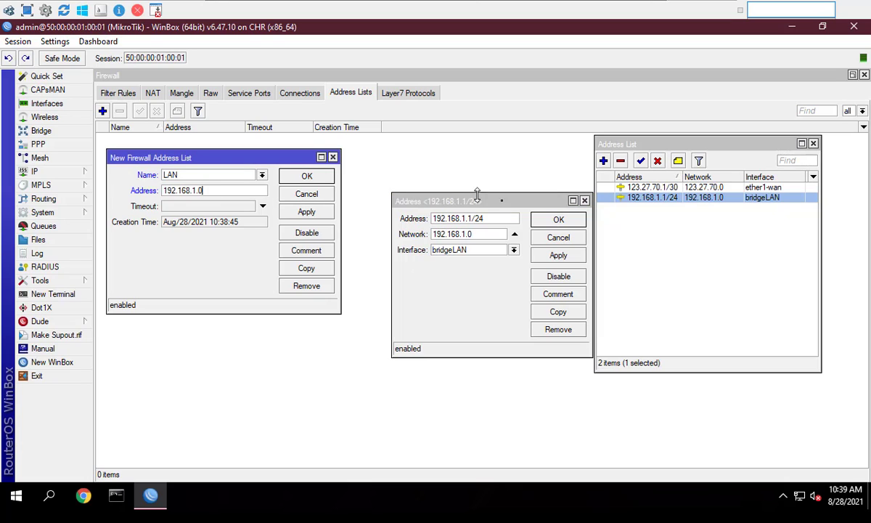
- Append the /24 prefix to the LAN entry's address and save the entry, closing the IP address windows
drag(505, 218, 476, 218)
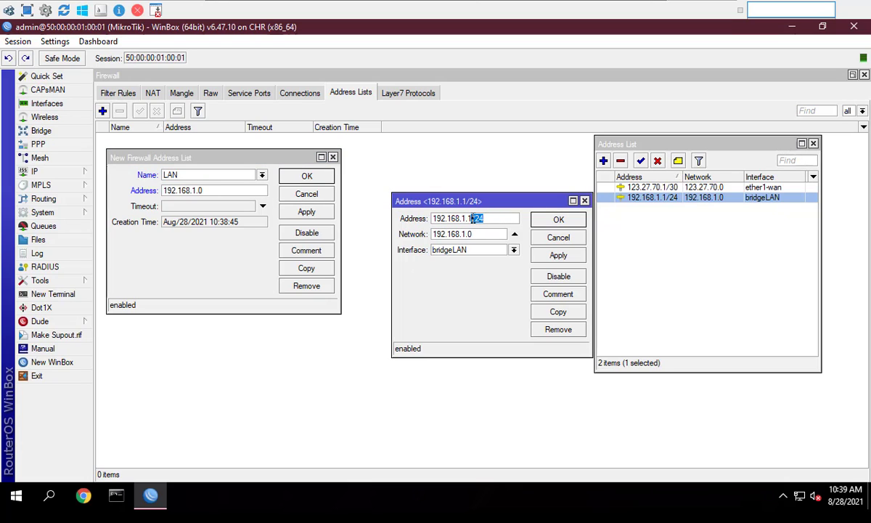
click(218, 190)
key(ctrl+v)
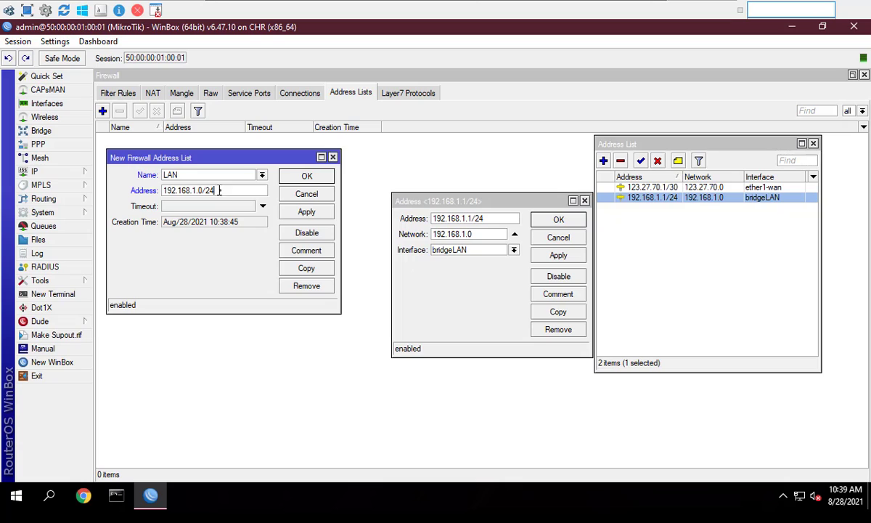
click(585, 200)
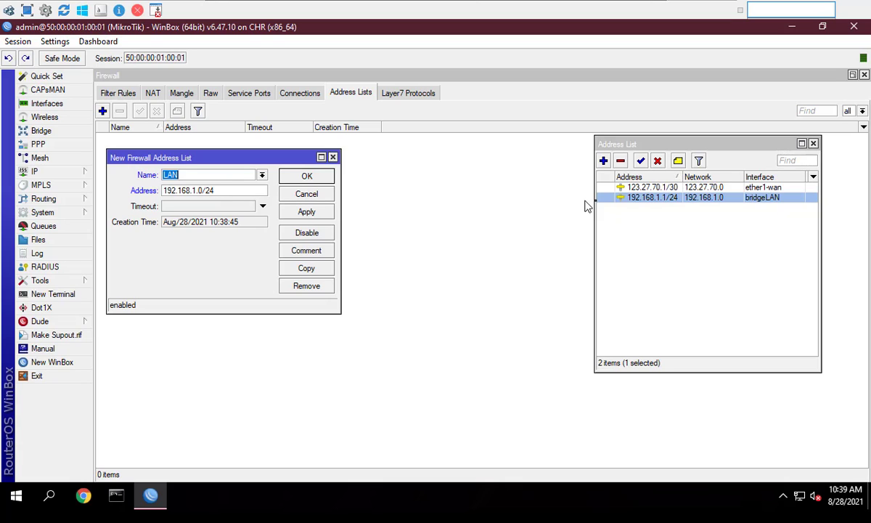
click(813, 143)
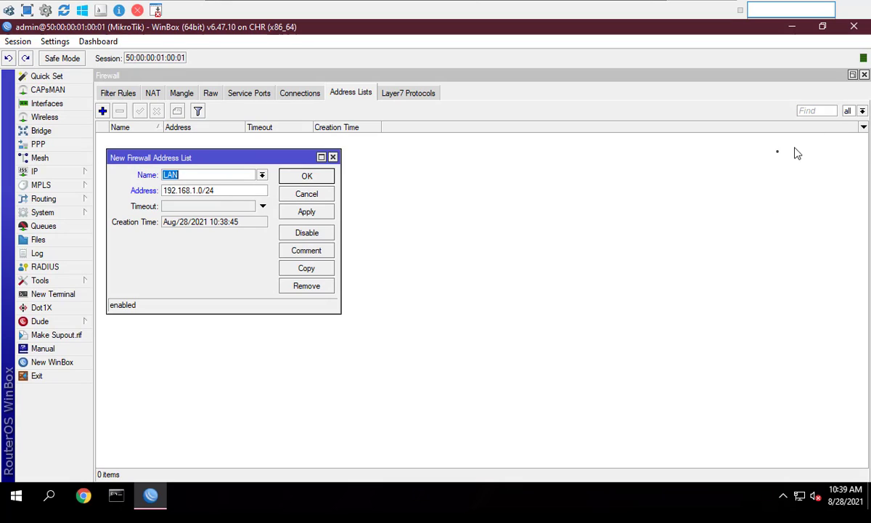
click(306, 176)
click(128, 138)
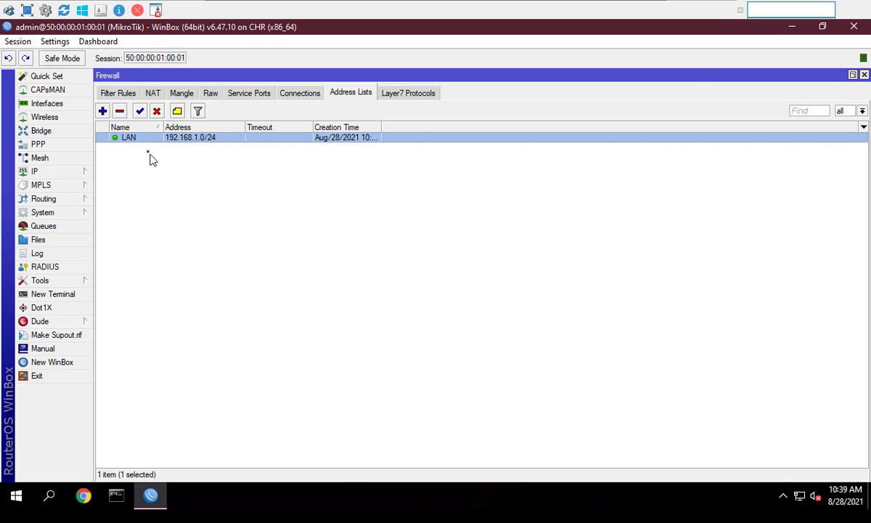
- Start another firewall address list entry named WAN
click(102, 111)
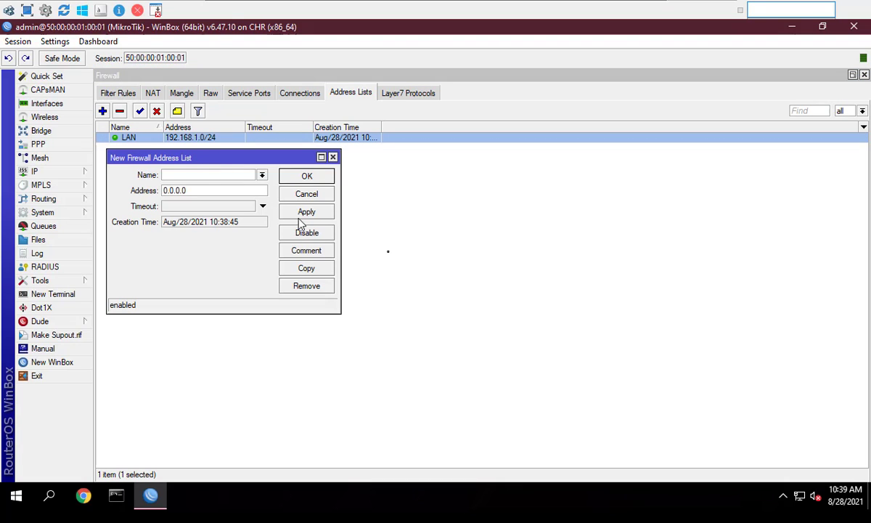
text(WAN)
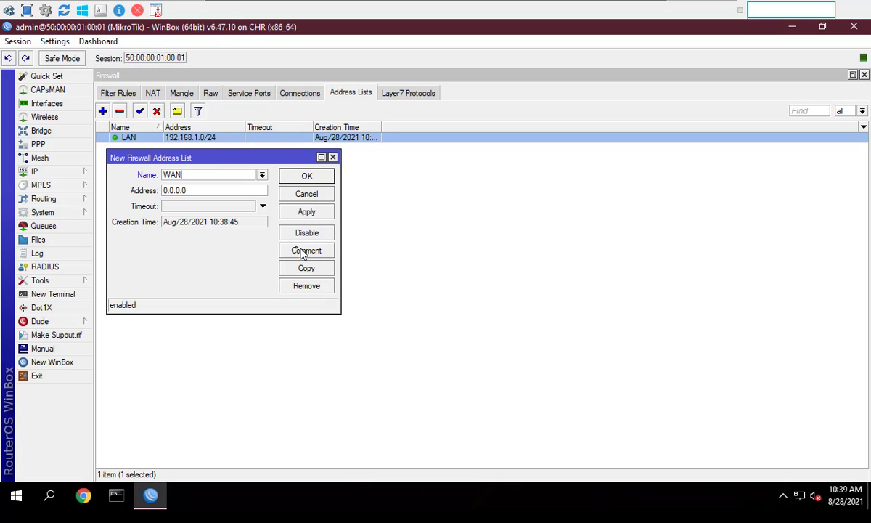
- Fill the WAN entry's address with the placeholder text "Enter your dynamic dns here"
click(213, 190)
text(Enter your dynamic)
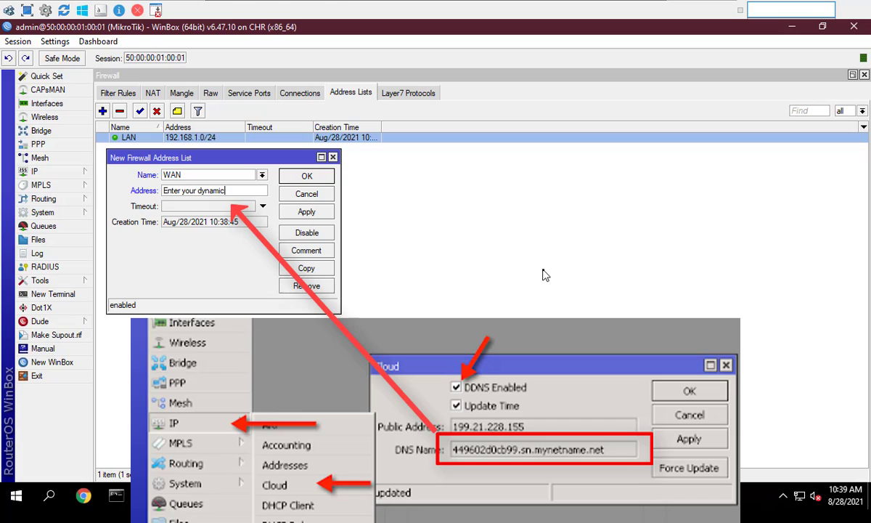
text(dns here)
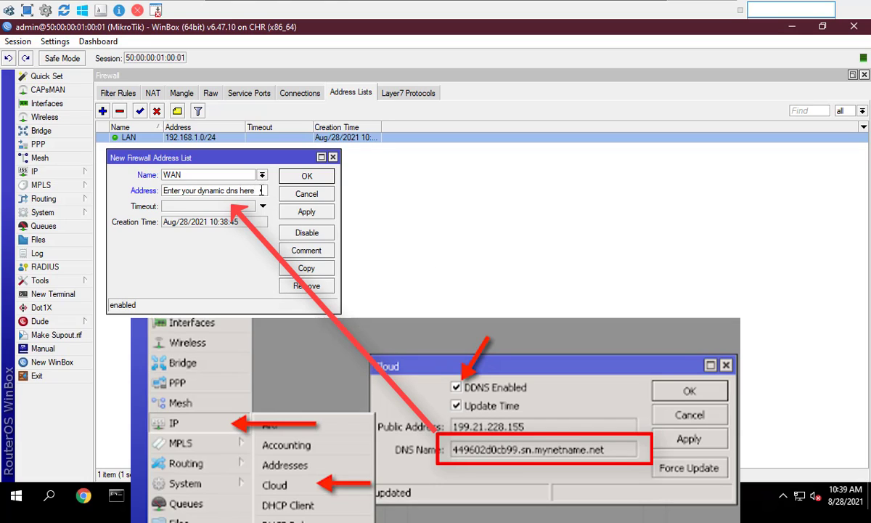
- Set the WAN entry's address to 123.27.70.1, copied without its prefix from the ether1-wan IP address, and save the entry
drag(249, 187, 145, 187)
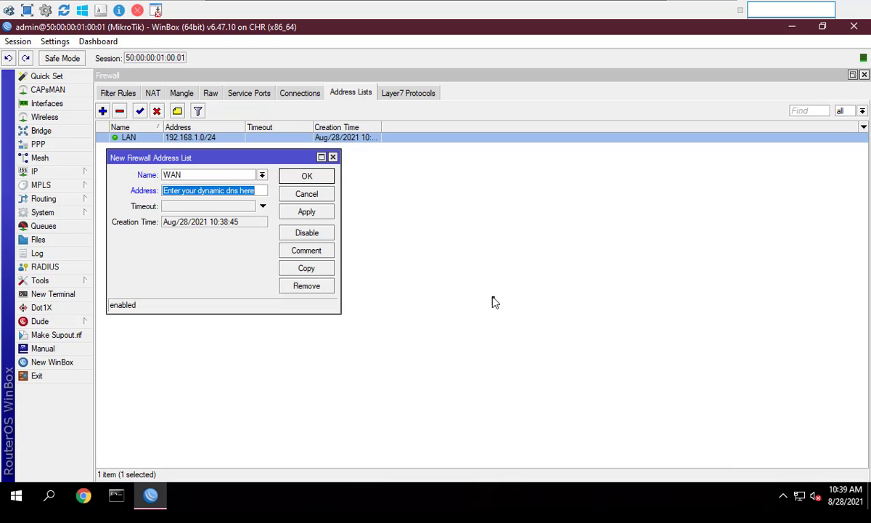
click(66, 175)
click(118, 174)
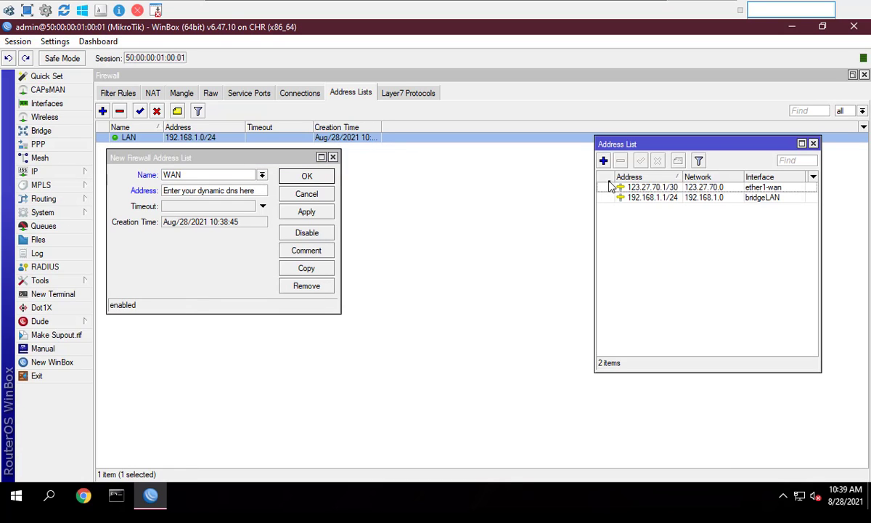
click(663, 187)
double_click(663, 187)
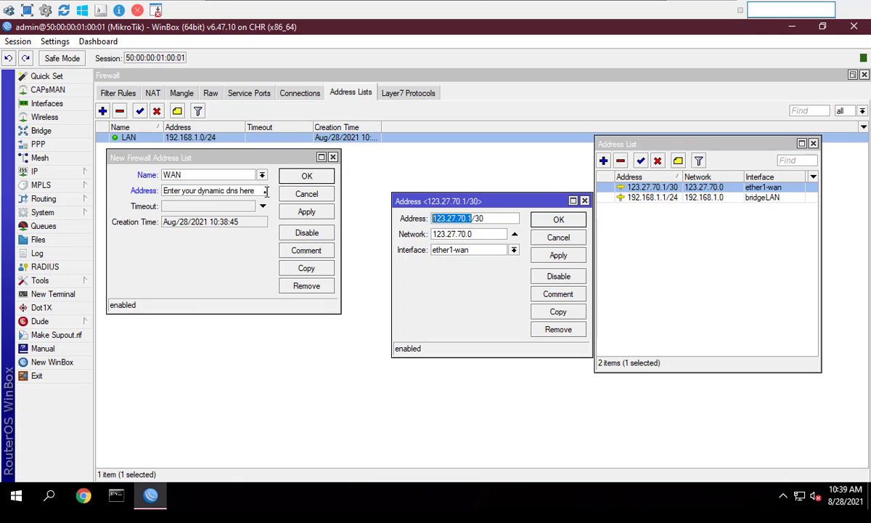
click(166, 191)
key(ctrl+v)
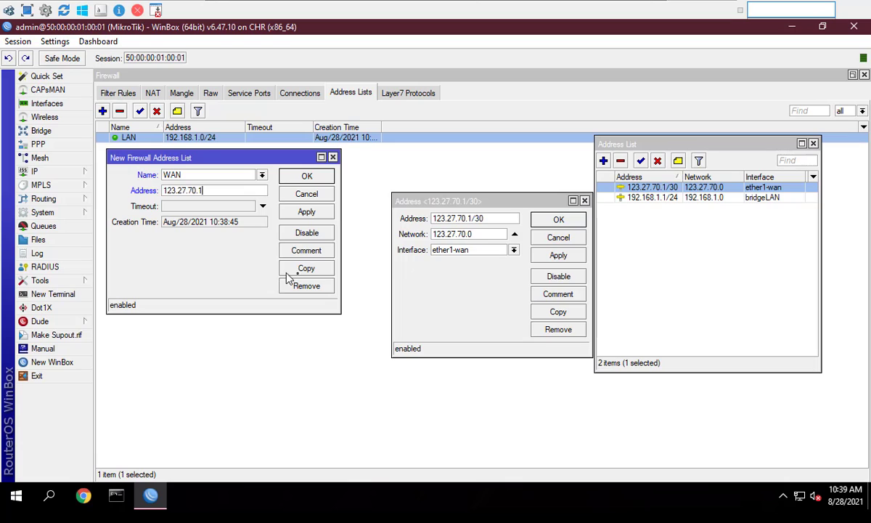
click(584, 201)
click(814, 143)
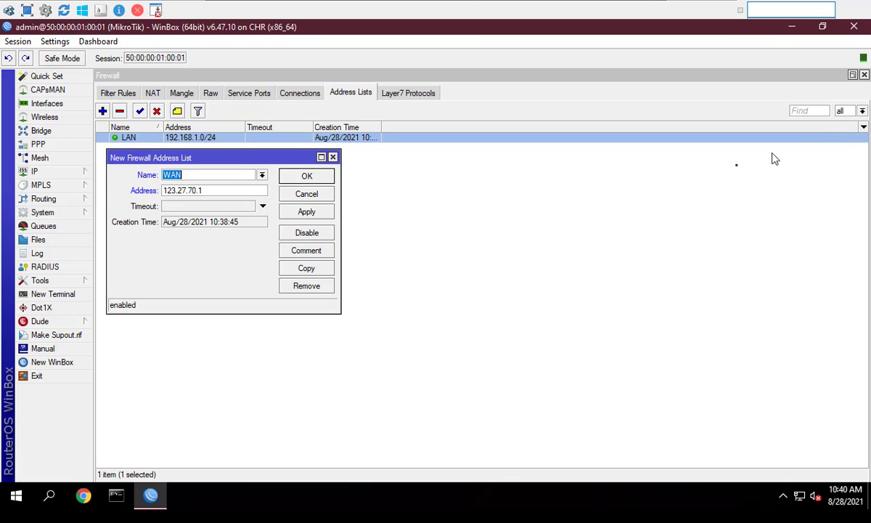
click(306, 177)
click(159, 148)
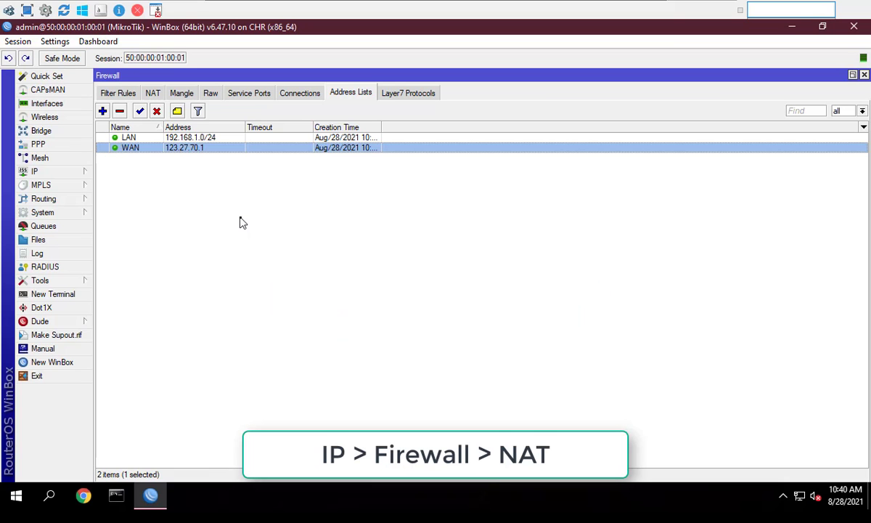
- Start a new firewall NAT rule with chain dstnat, protocol 6 (tcp) and destination port 3389
click(153, 95)
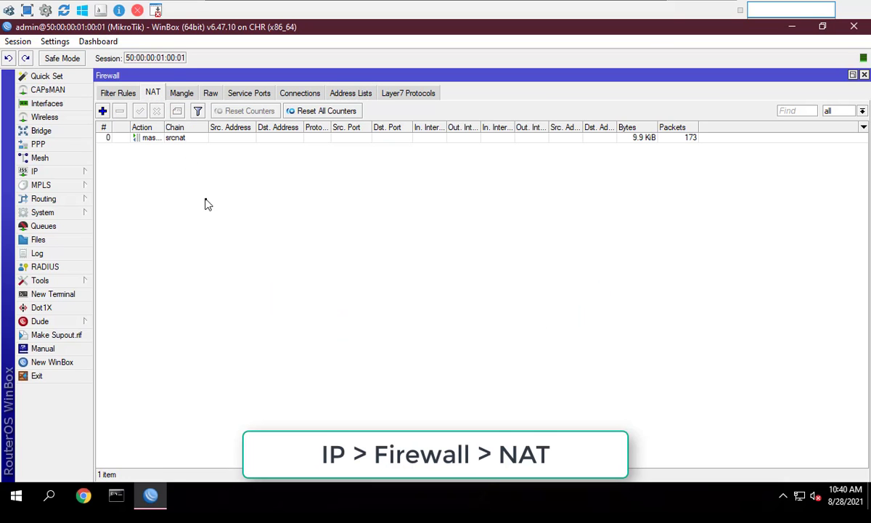
click(103, 111)
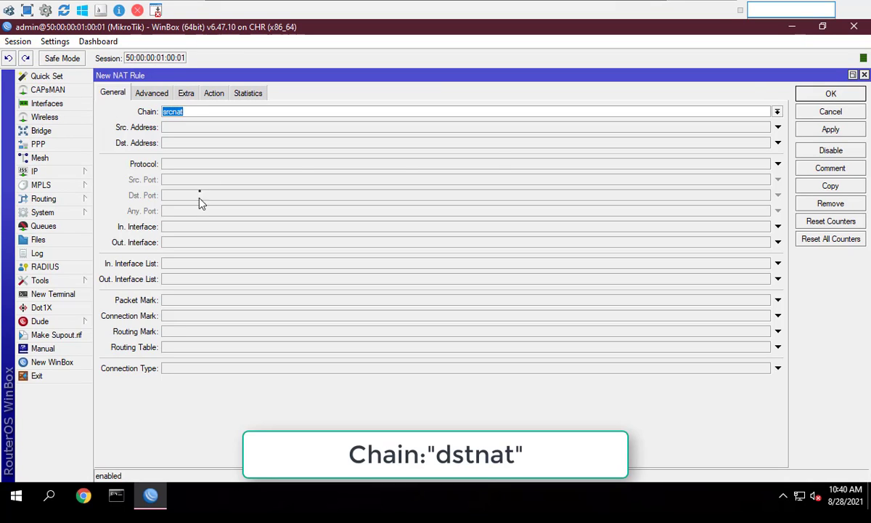
click(778, 111)
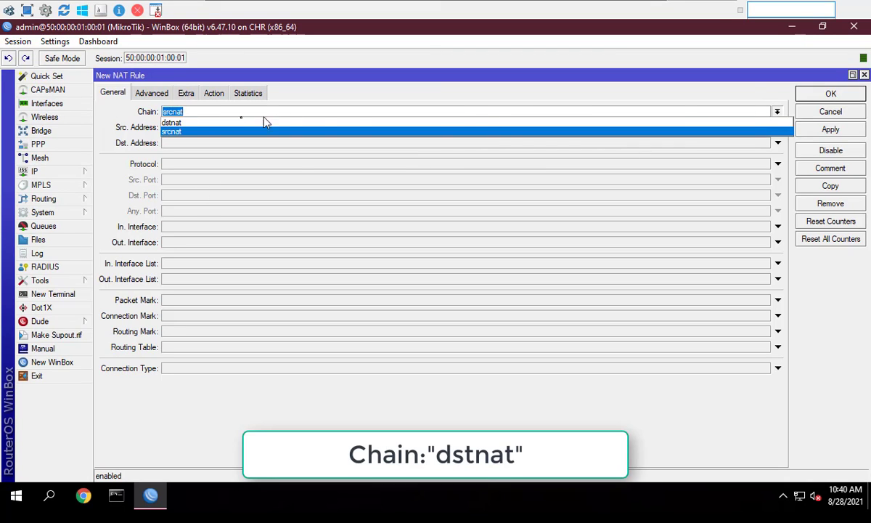
click(186, 127)
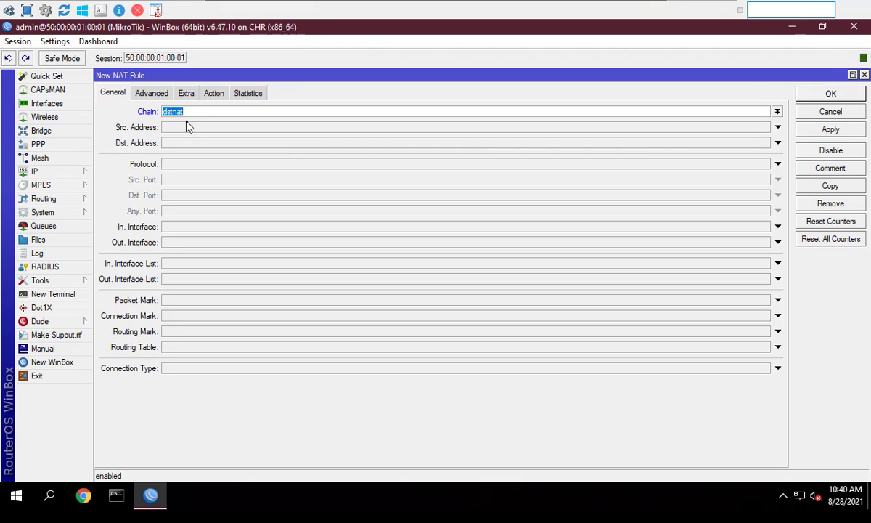
click(193, 164)
click(193, 194)
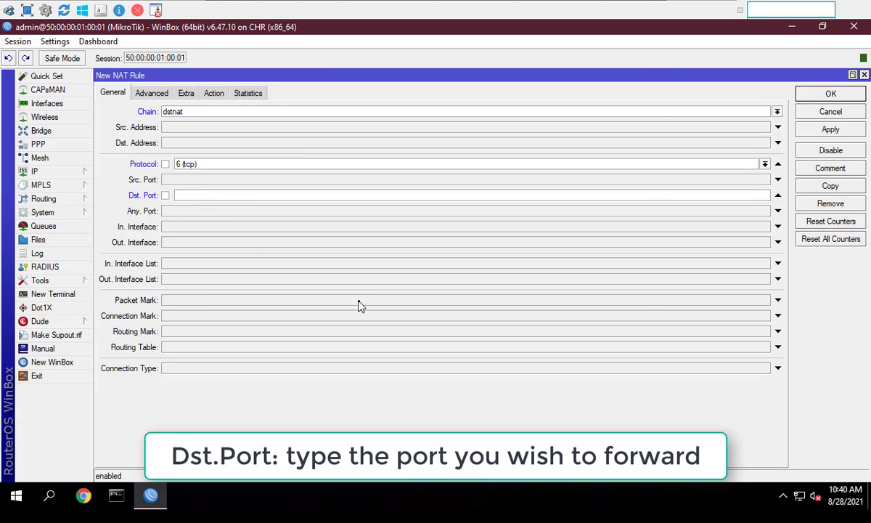
text(3389)
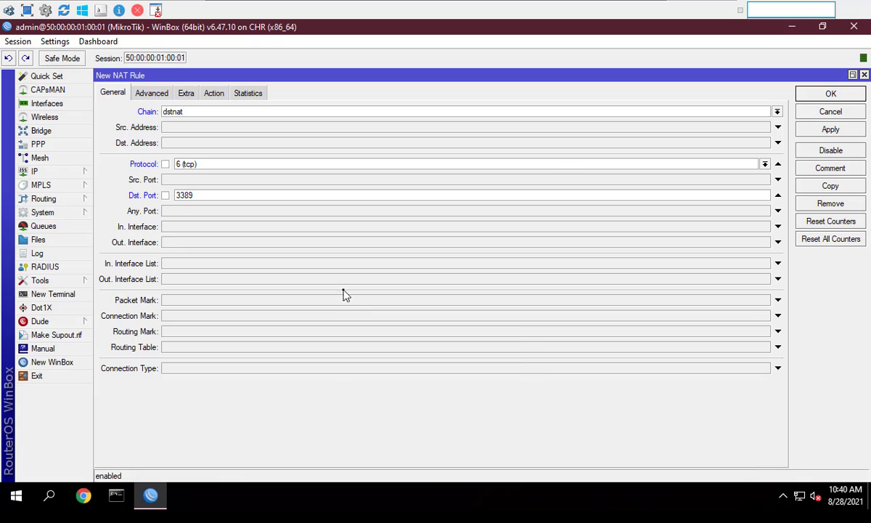
- Set the new NAT rule's destination address list to WAN
click(152, 93)
click(192, 127)
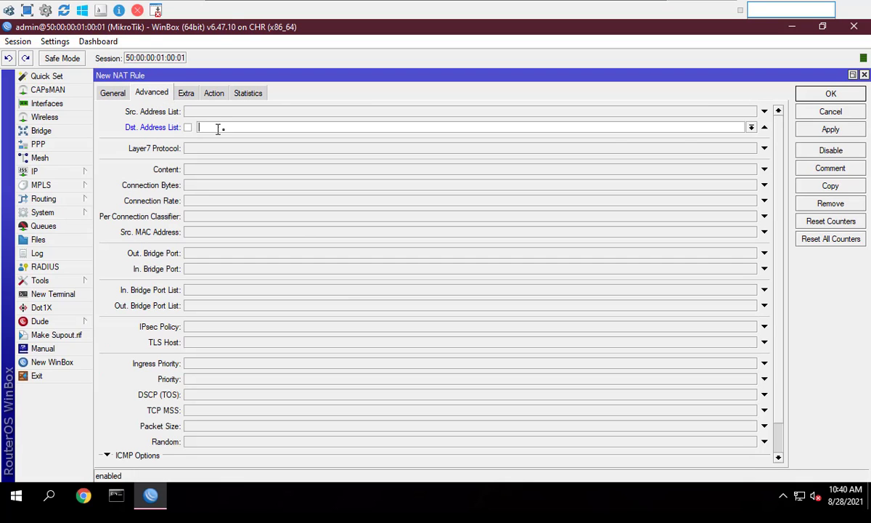
click(752, 127)
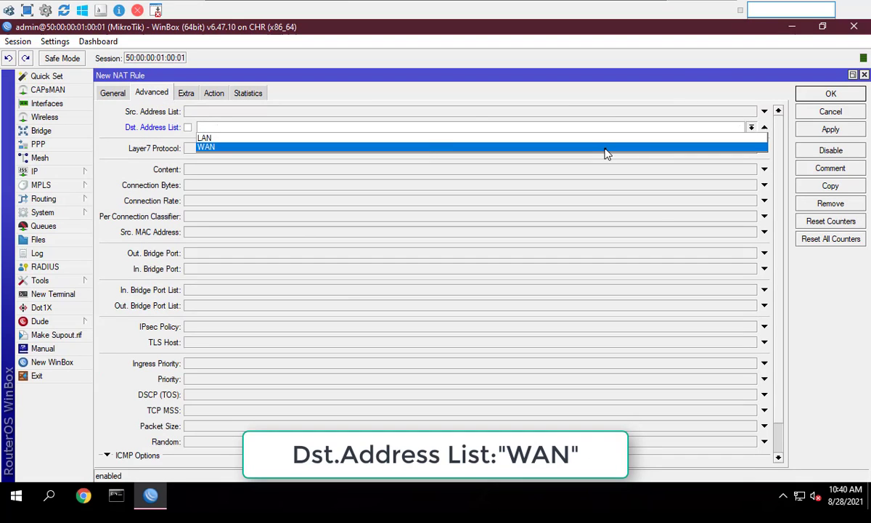
click(580, 144)
- Set the new NAT rule's action to dst-nat with 192.168.1.253 as the address to forward to
click(214, 94)
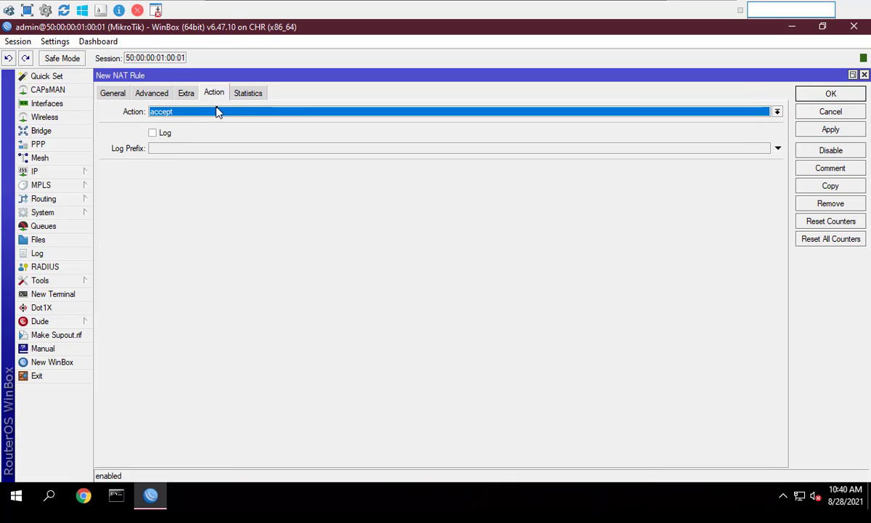
click(218, 113)
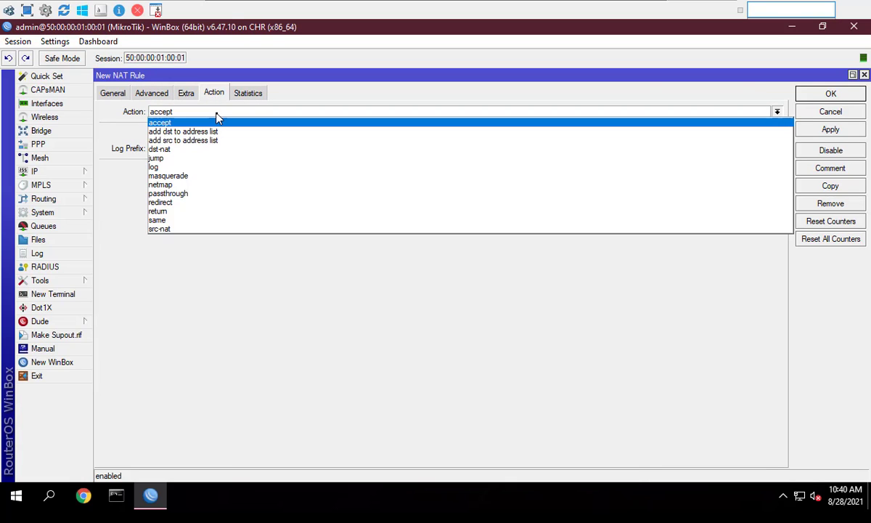
click(164, 149)
click(180, 172)
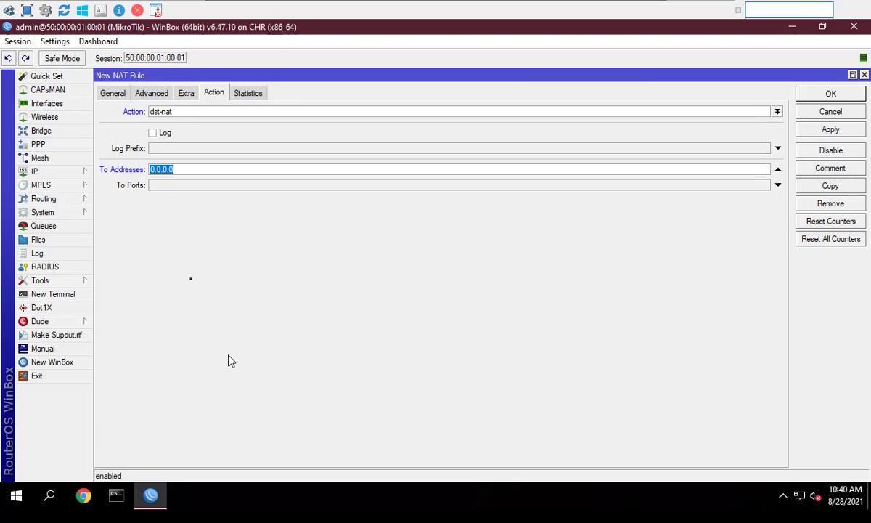
text(192.168.1.2)
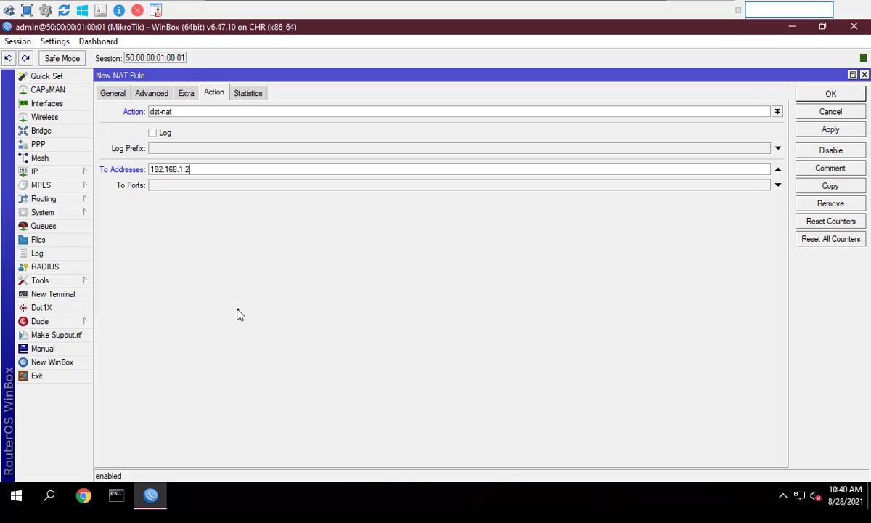
text(53)
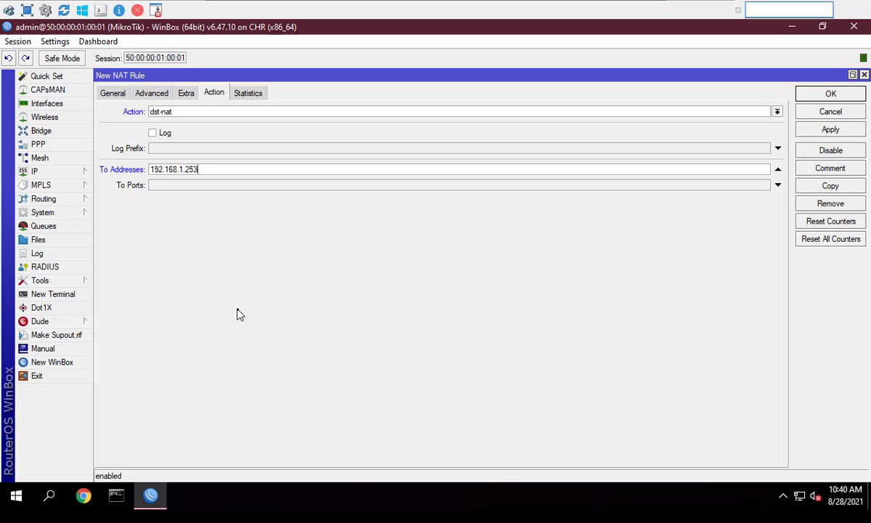
- Set the dst-nat rule's forwarding port to 3389 and save the rule
click(197, 186)
text(3389)
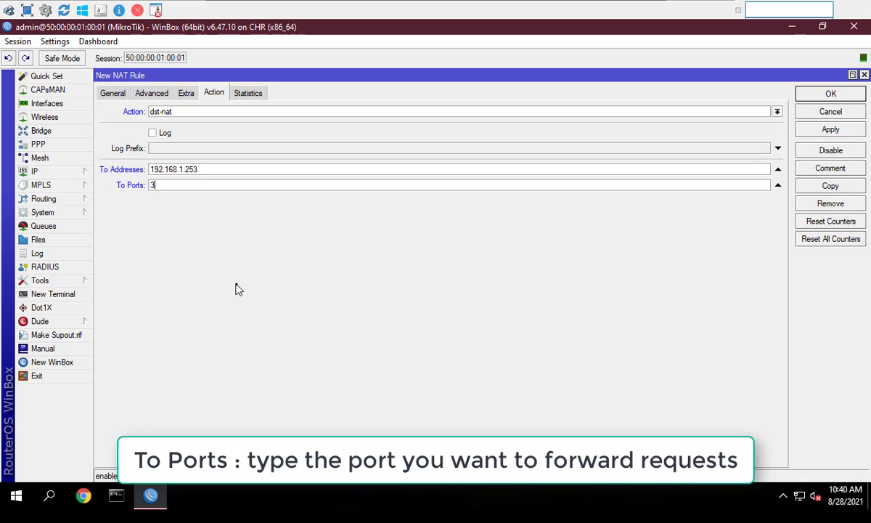
click(844, 93)
click(184, 148)
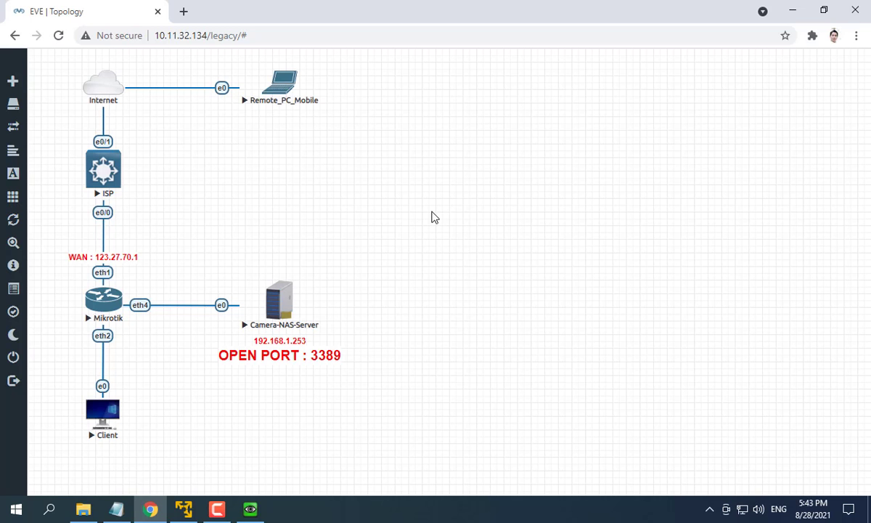
- Switch to the Remote_PC_Mobile console from the EVE topology, make it full screen and open Remote Desktop Connection
click(255, 92)
click(433, 136)
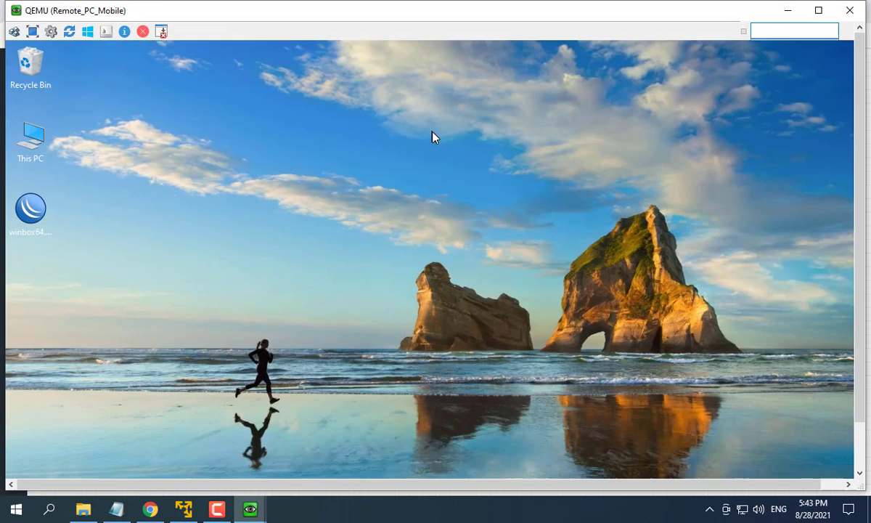
click(32, 32)
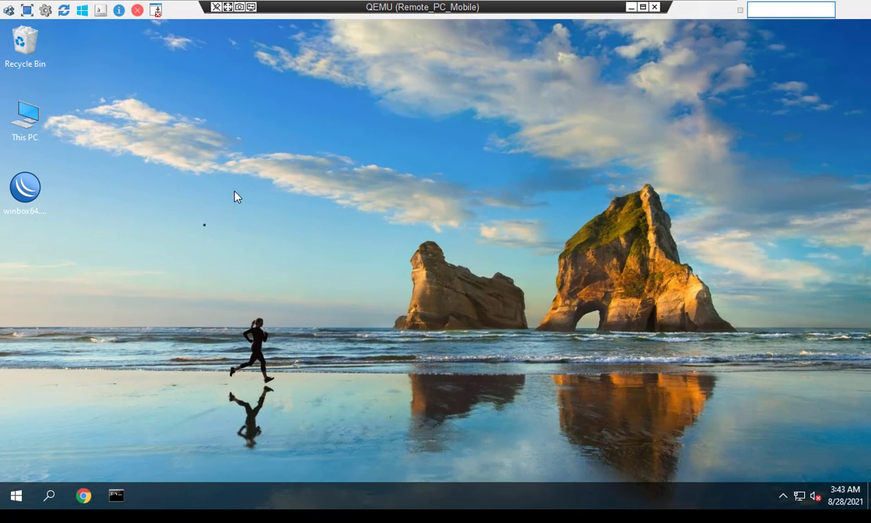
click(51, 496)
click(164, 238)
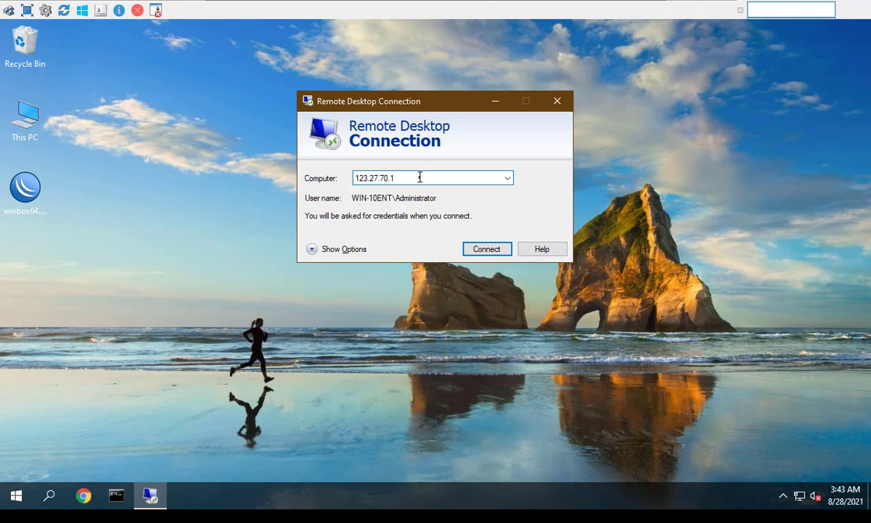
- Check the router's WAN address in the EVE topology and return to the Remote_PC_Mobile console
click(547, 5)
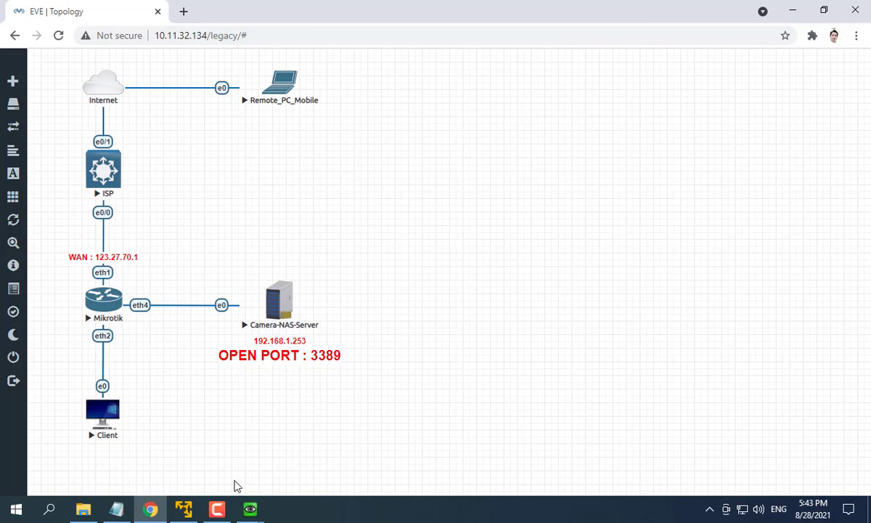
mouse_move(250, 509)
click(302, 445)
- Connect to 123.27.70.1 over Remote Desktop, entering the Administrator account's password
click(485, 251)
text(1)
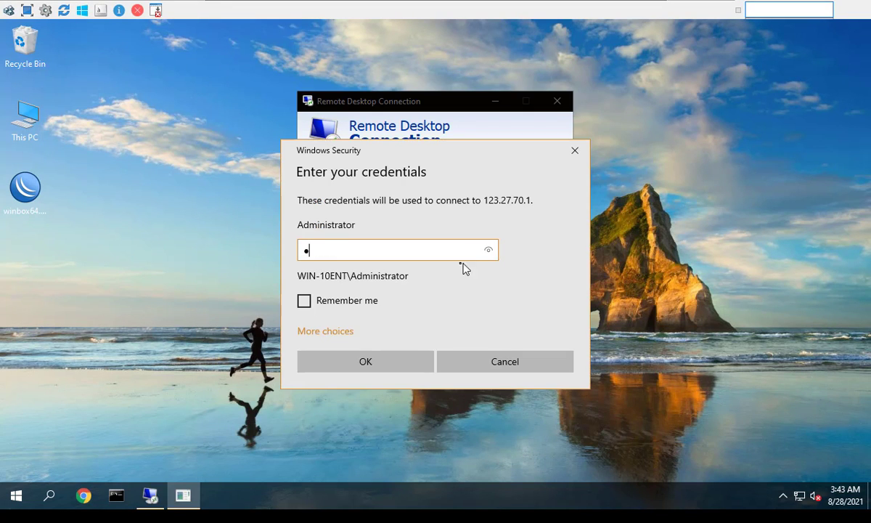
click(381, 362)
click(476, 297)
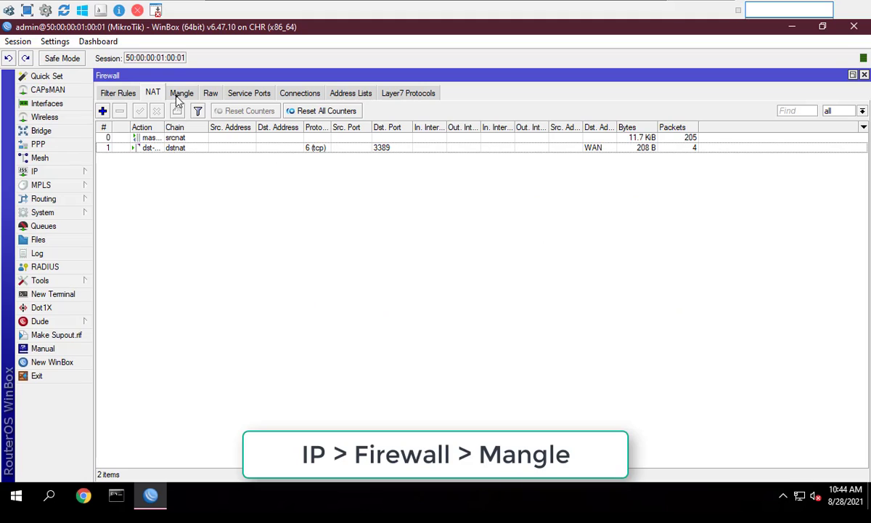
- Start a new firewall mangle rule on the prerouting chain with source address list LAN and destination address list WAN
click(167, 91)
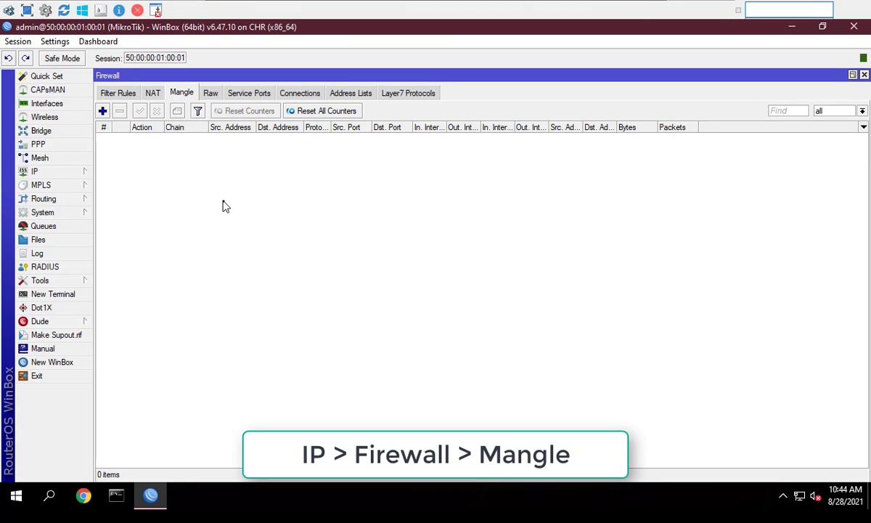
click(103, 111)
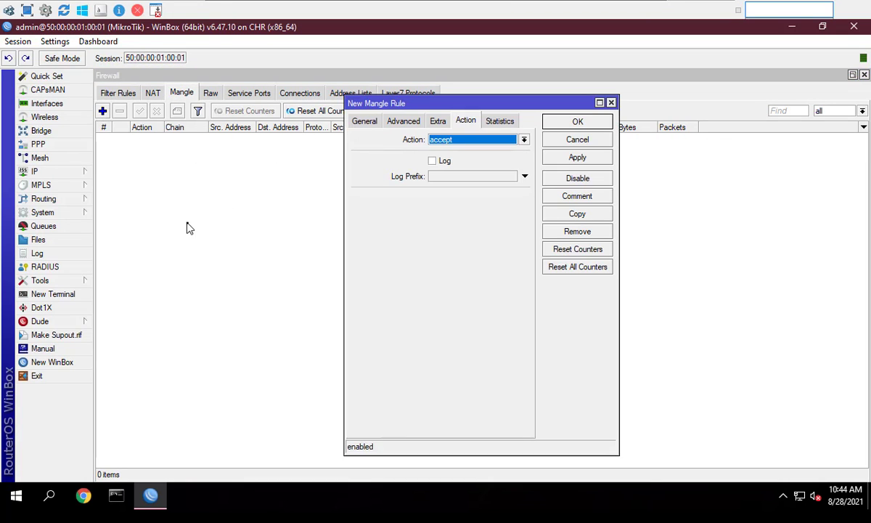
click(376, 124)
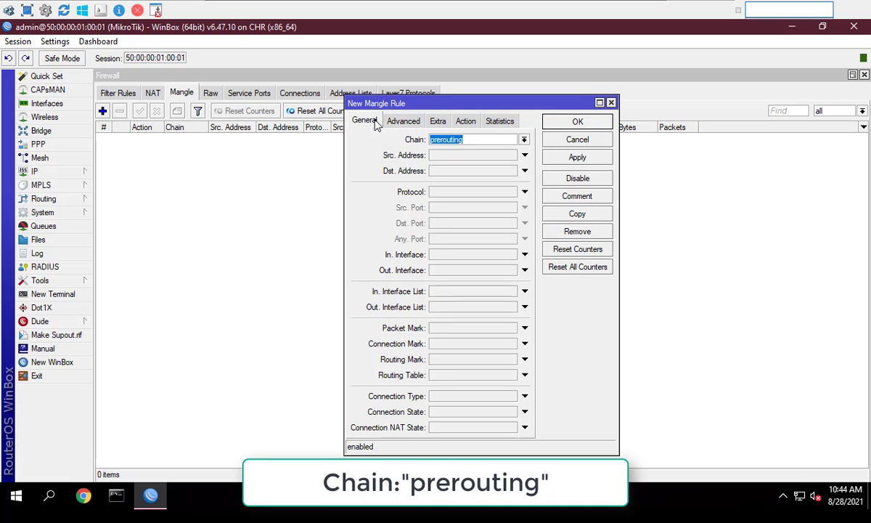
click(403, 121)
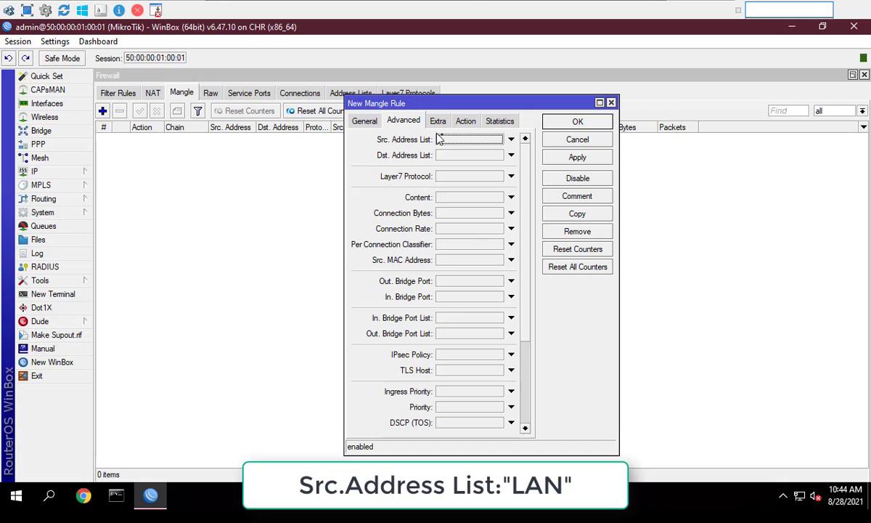
click(498, 140)
click(485, 150)
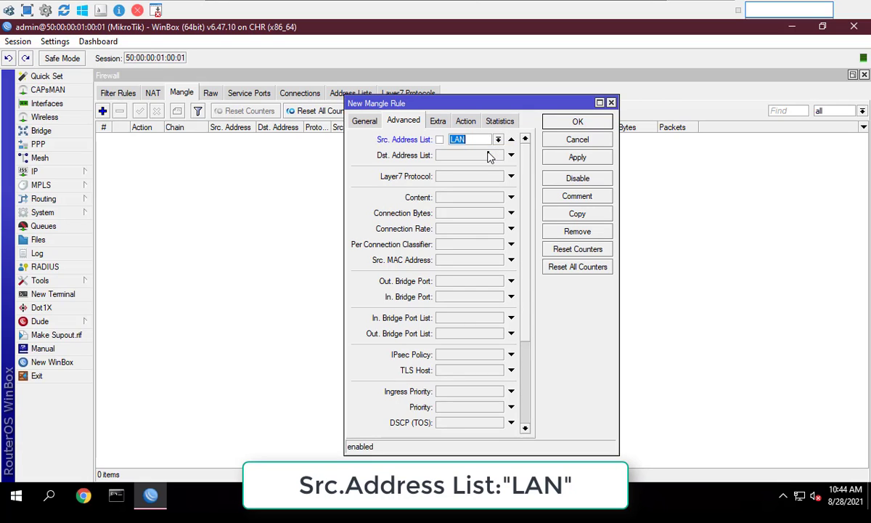
click(487, 155)
click(498, 156)
click(488, 175)
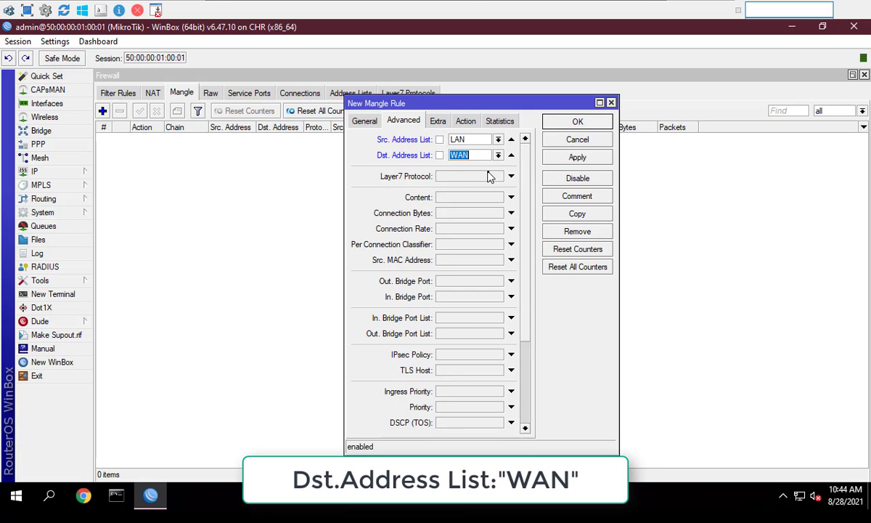
- Set the mangle rule's action to mark connection with new connection mark HairPin_NAT, and save the rule
click(466, 121)
click(473, 140)
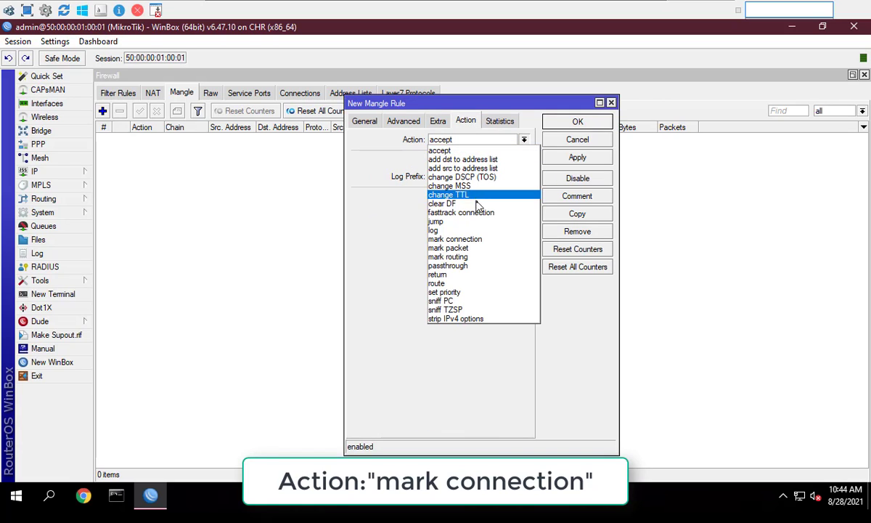
click(455, 239)
click(457, 196)
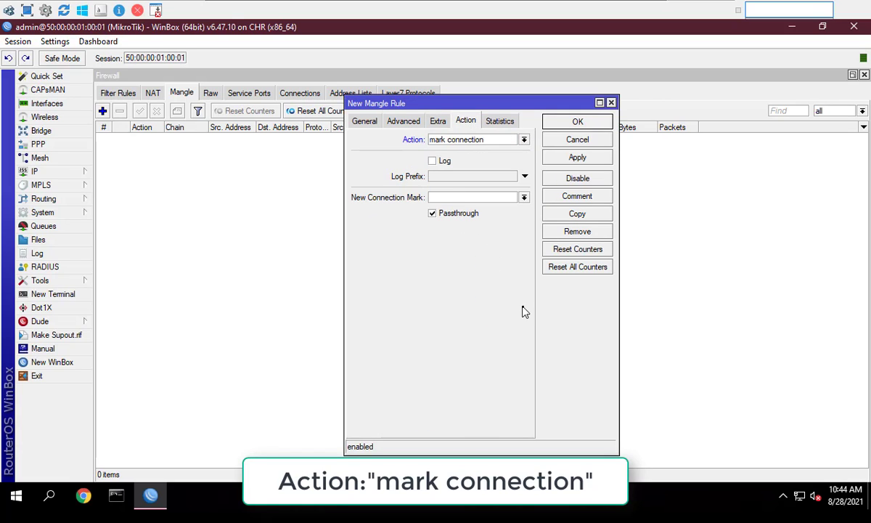
text(Ha)
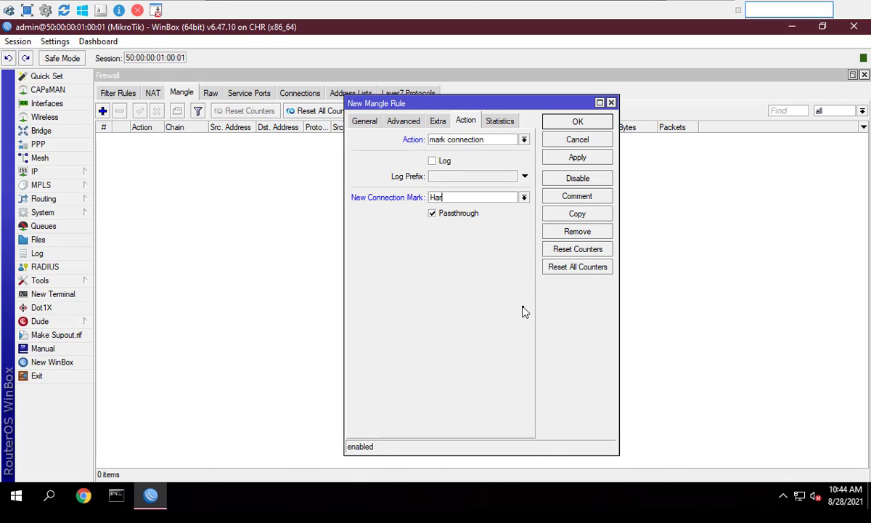
text(r)
key(BackSpace)
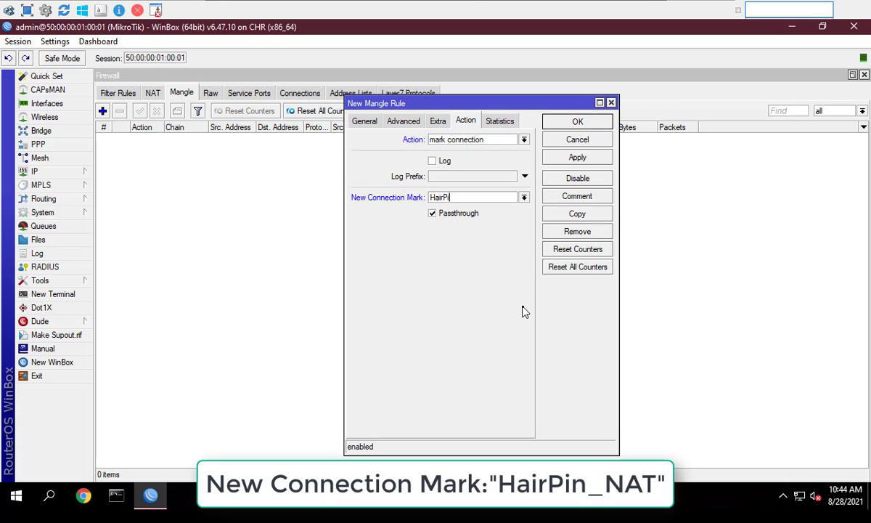
text(irPin_NAT)
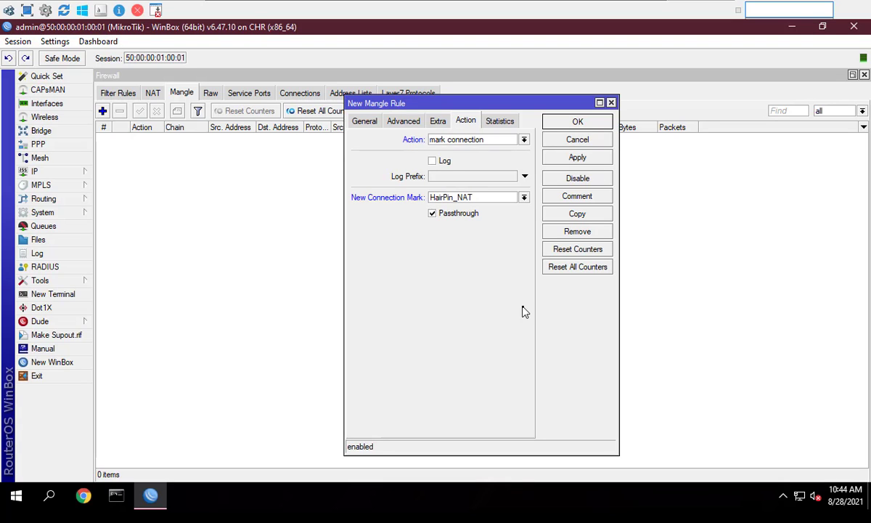
click(578, 122)
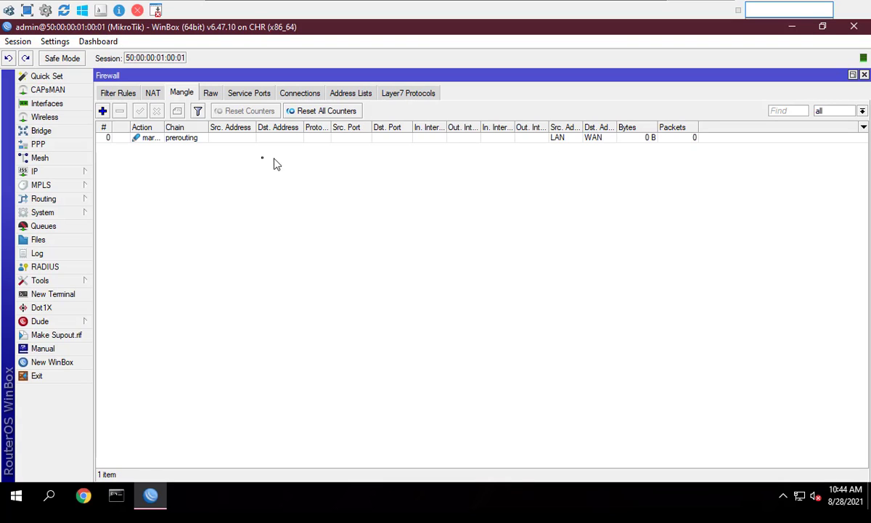
click(200, 140)
click(257, 211)
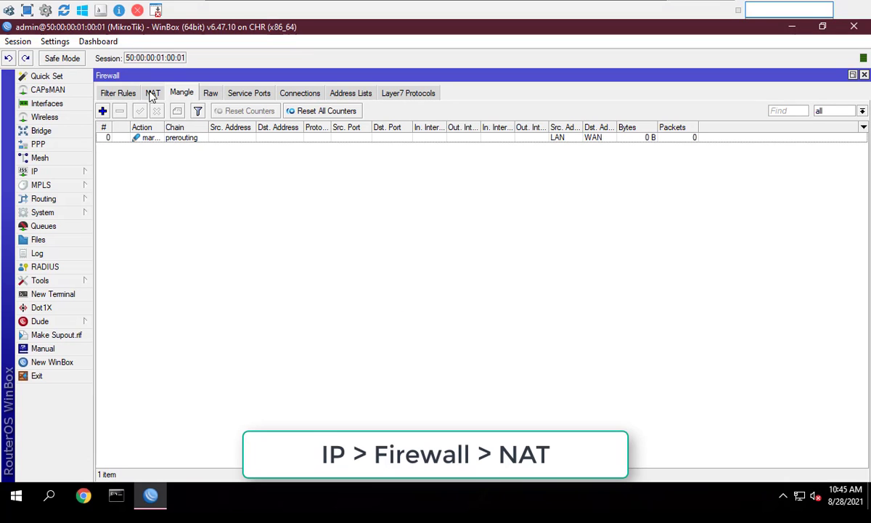
- Start a new firewall NAT rule with chain srcnat and connection mark HairPin_NAT
click(151, 93)
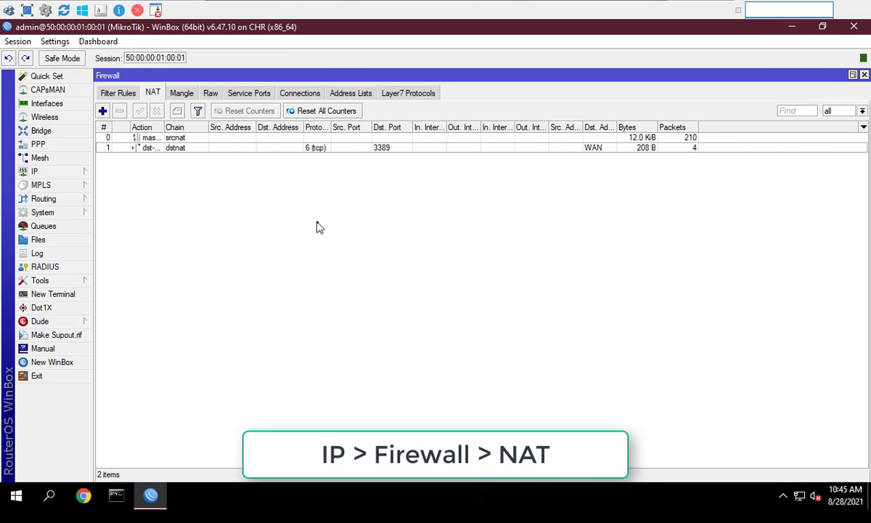
click(103, 112)
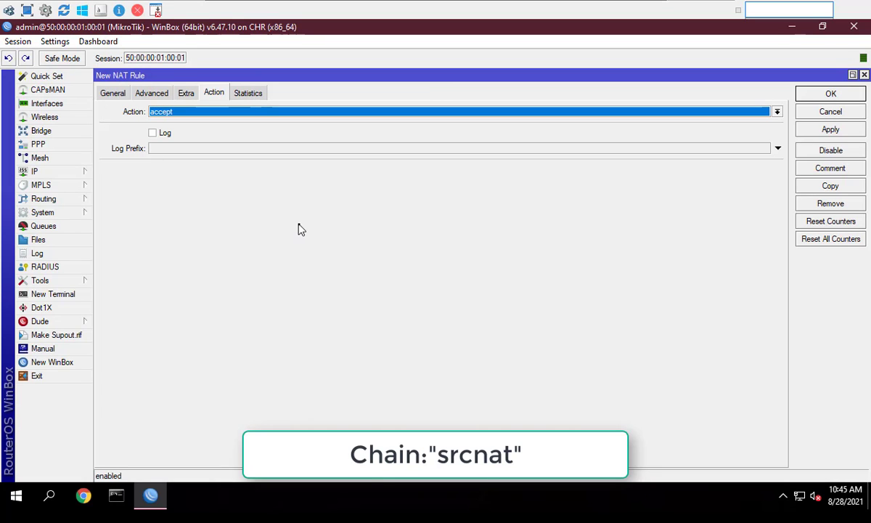
click(113, 93)
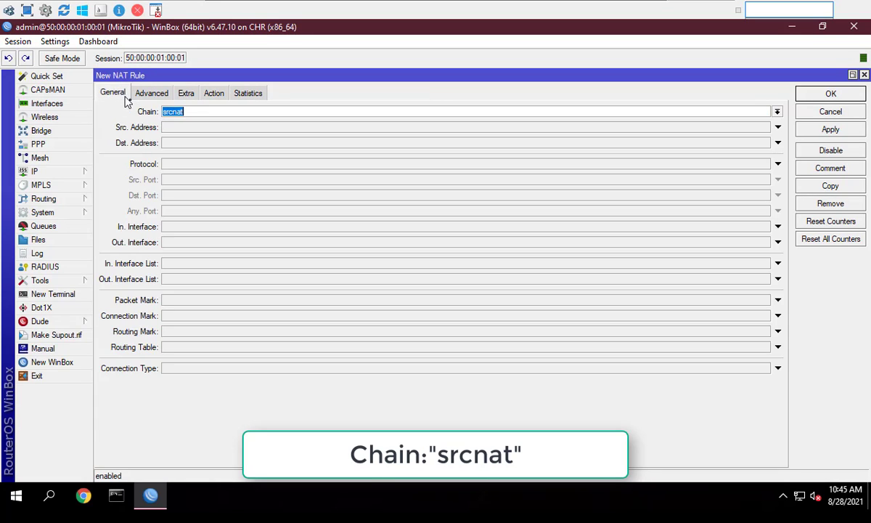
click(202, 111)
drag(204, 111, 151, 115)
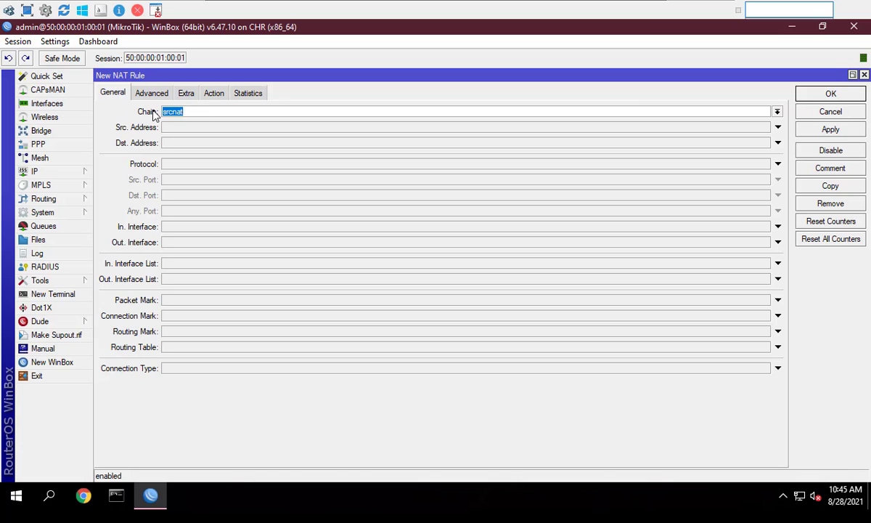
click(219, 315)
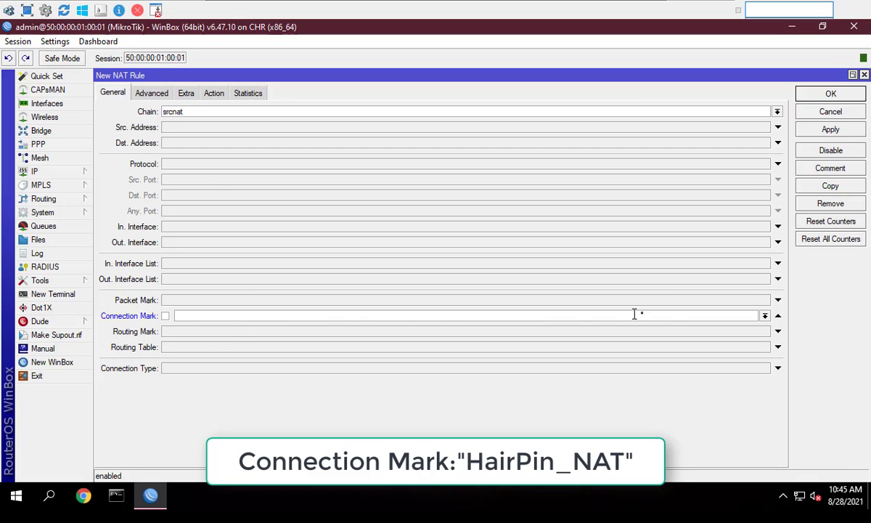
click(766, 315)
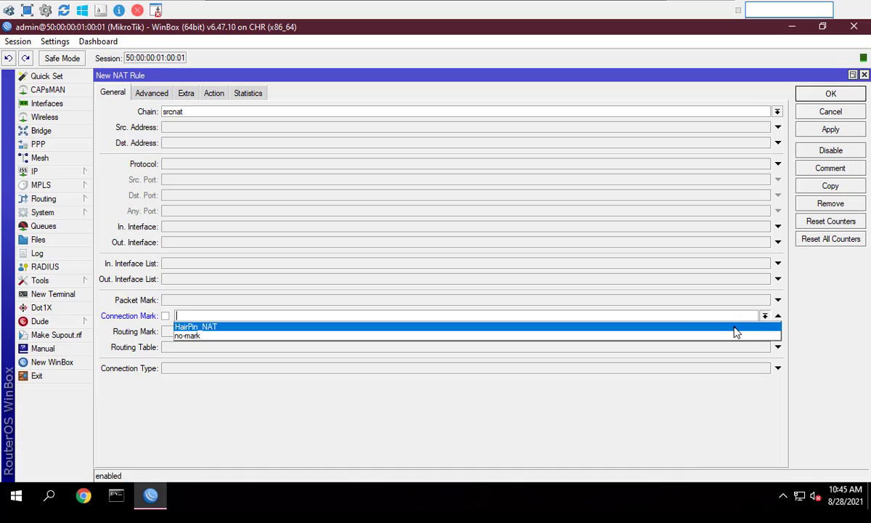
click(734, 328)
drag(263, 316, 133, 310)
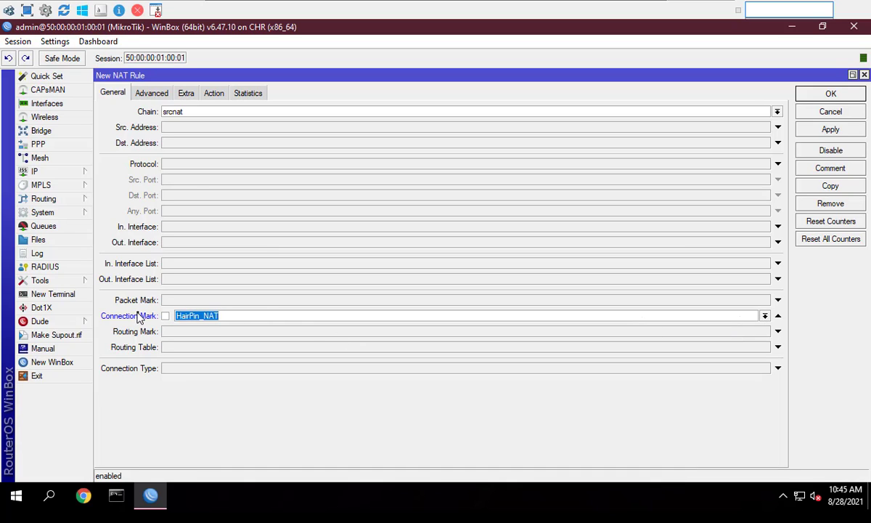
- Set the new srcnat rule's action to masquerade
click(209, 93)
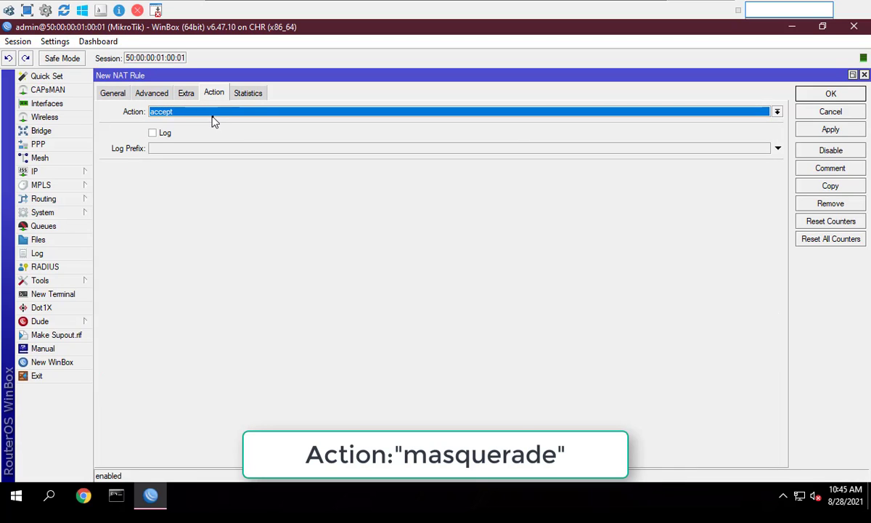
click(214, 112)
click(208, 181)
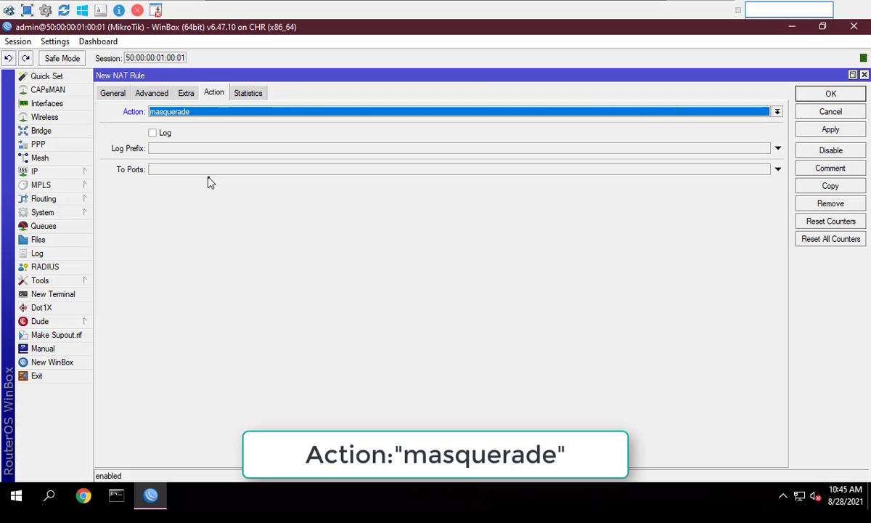
- Save the new masquerade rule and give it the comment "HairPin NAT"
click(799, 94)
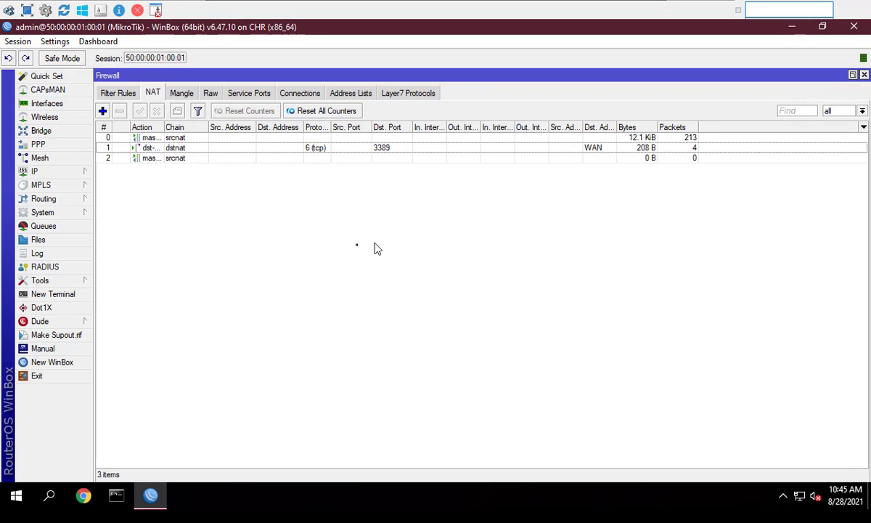
double_click(163, 160)
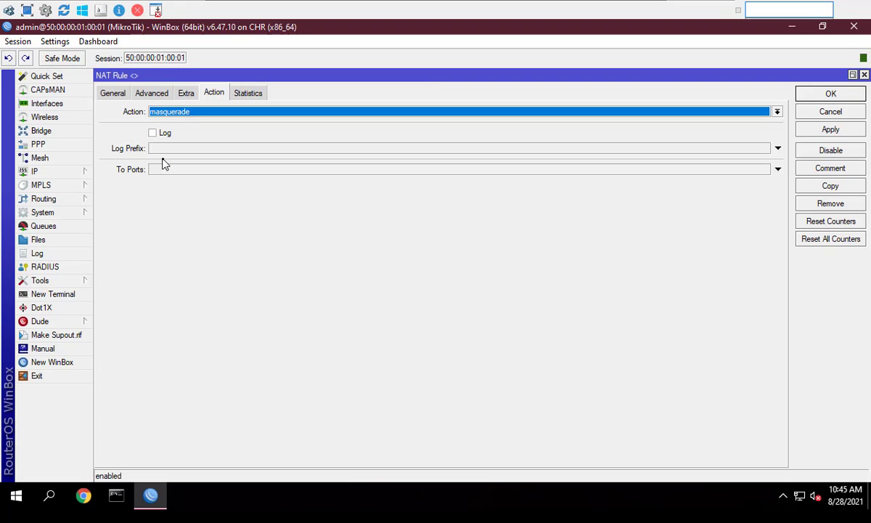
click(799, 169)
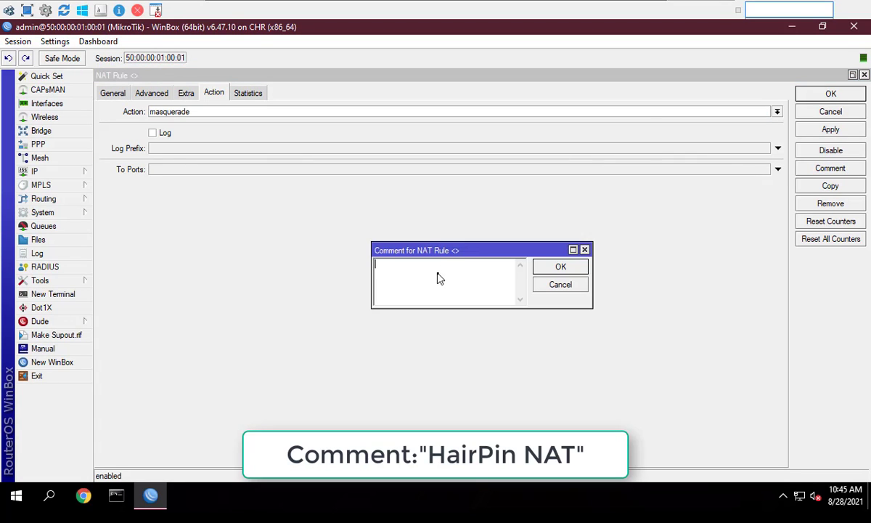
text(HairPin NAT)
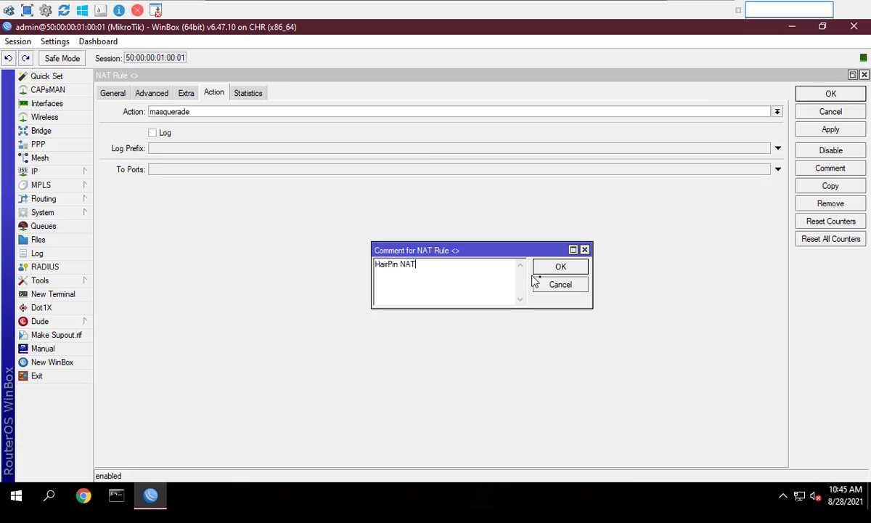
click(560, 267)
click(847, 93)
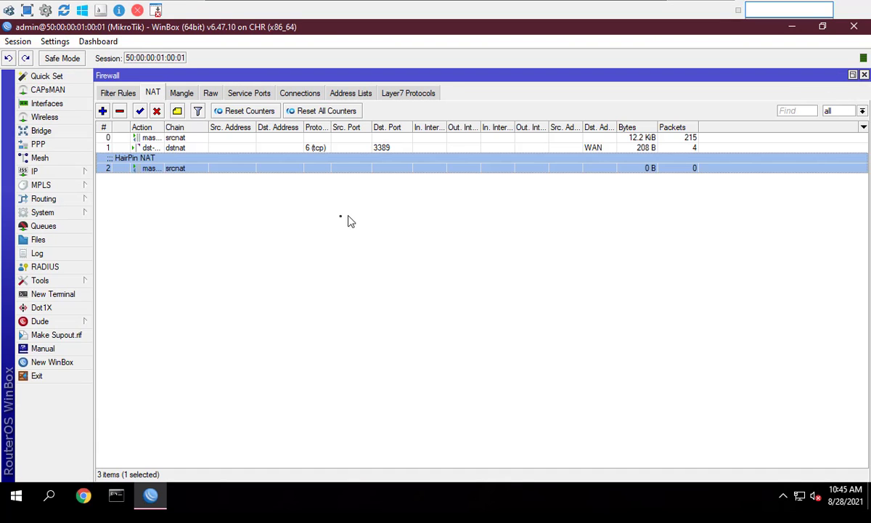
click(249, 220)
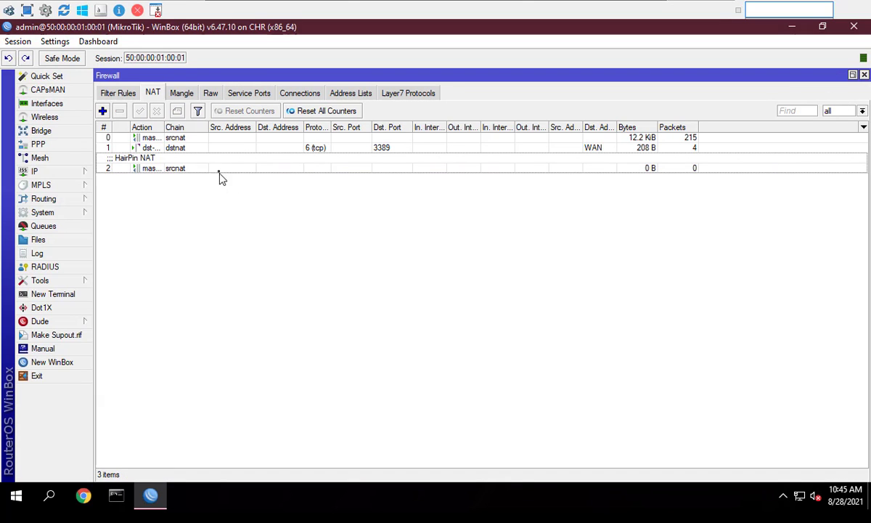
- Add the comment "Open port 3389" to the dstnat rule for TCP port 3389 and save it
double_click(168, 149)
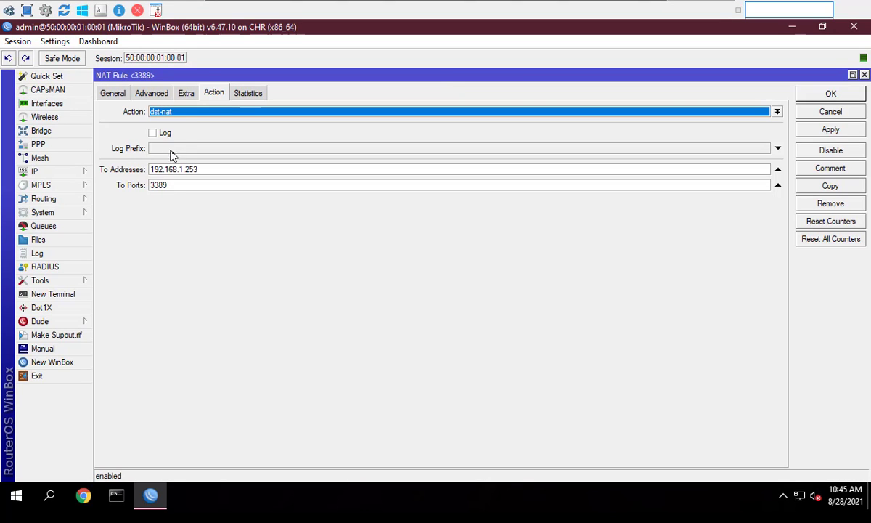
click(831, 169)
text(Open port 3389)
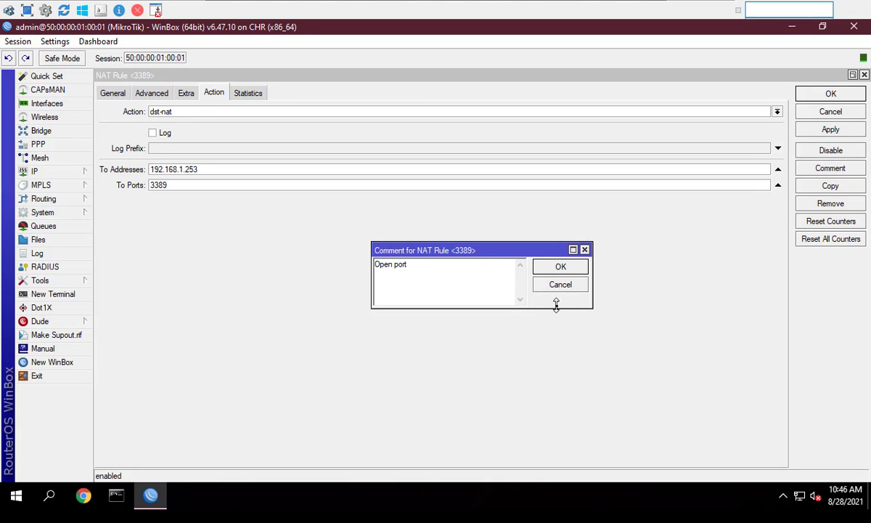
click(560, 267)
click(843, 95)
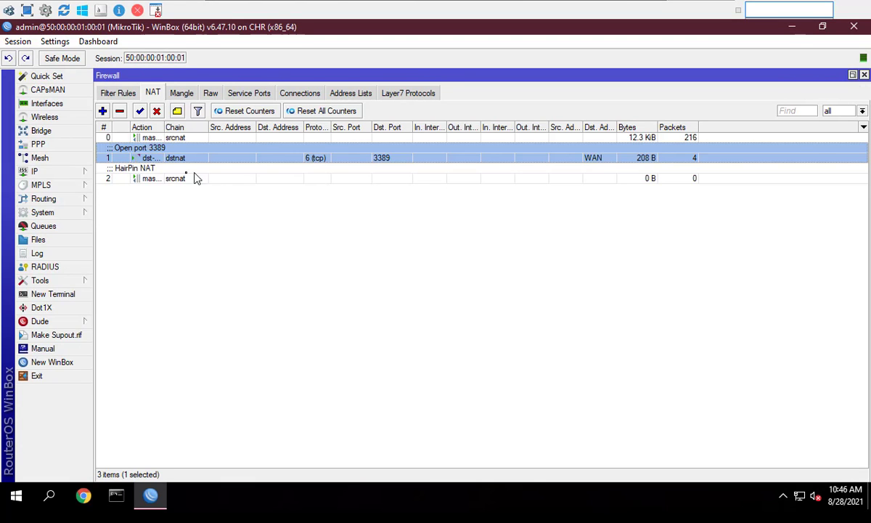
- Move the HairPin NAT rule to the first position in the NAT rule list
click(175, 178)
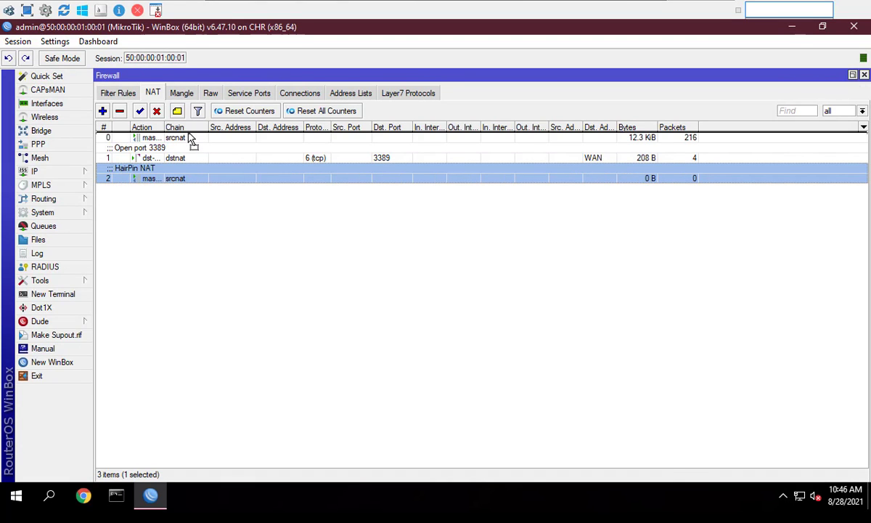
drag(190, 138, 190, 139)
click(216, 253)
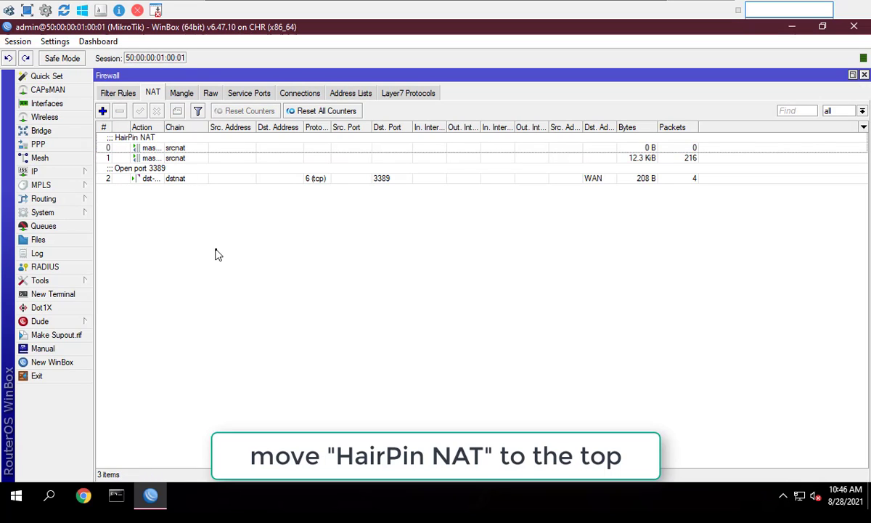
click(170, 141)
click(186, 178)
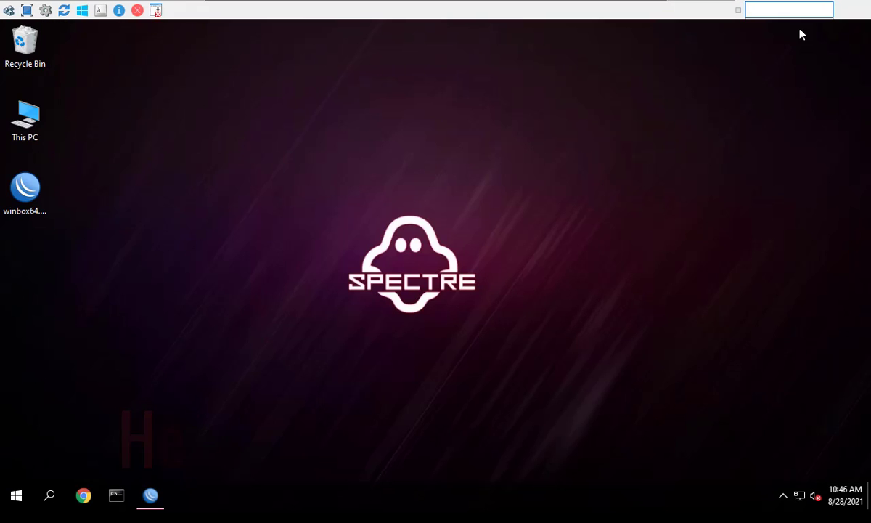
- Switch to Remote Desktop Connection by launching mstsc, and target the computer 123.27.70.1
click(59, 500)
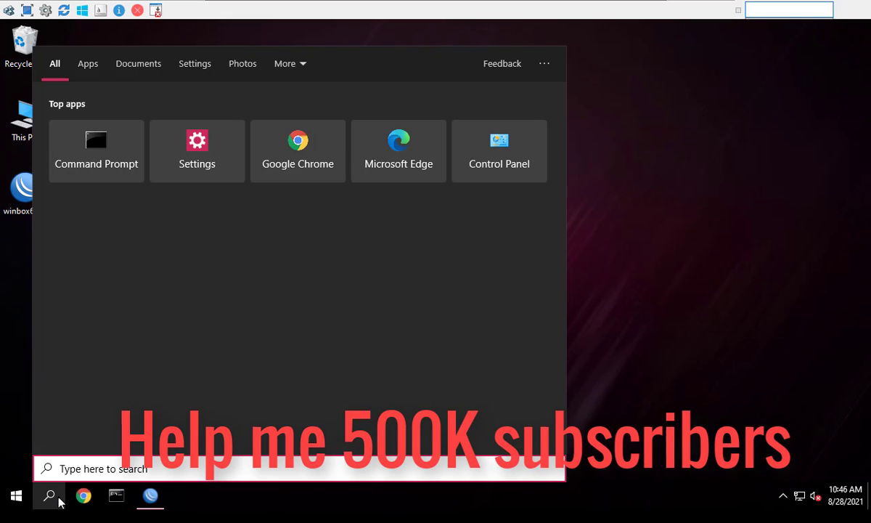
text(mstsc)
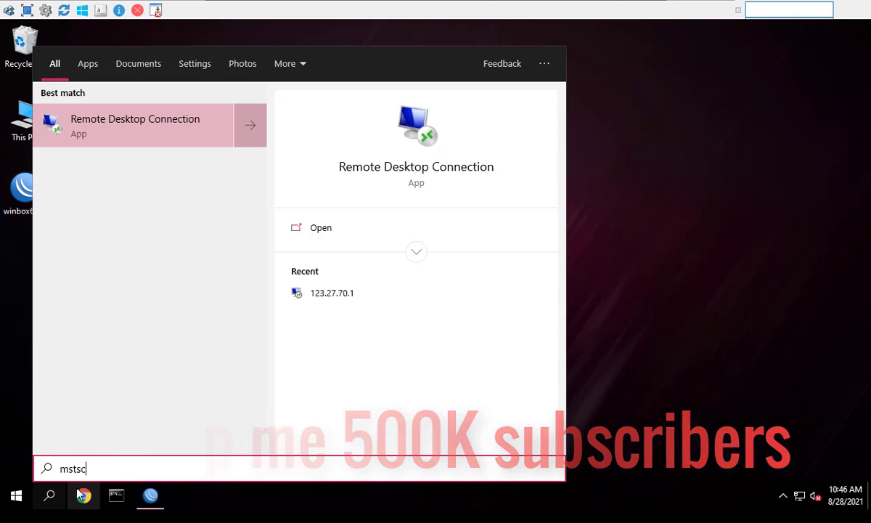
key(Return)
click(444, 177)
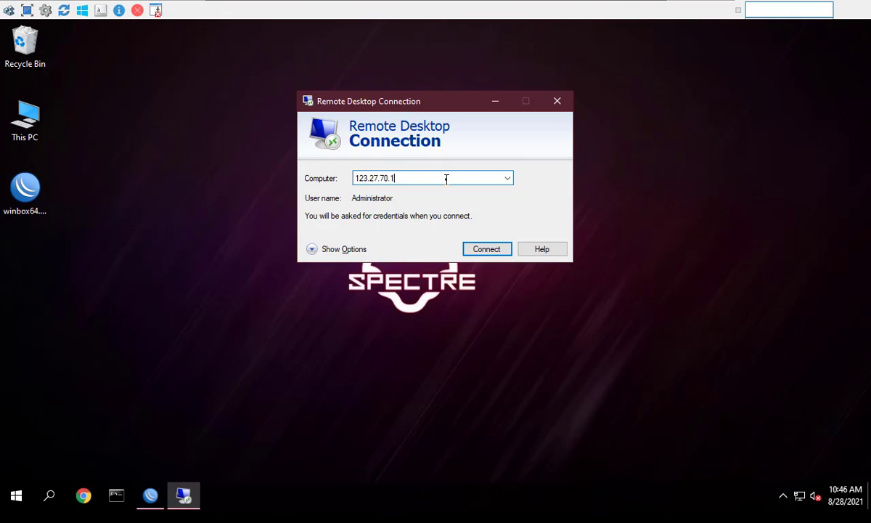